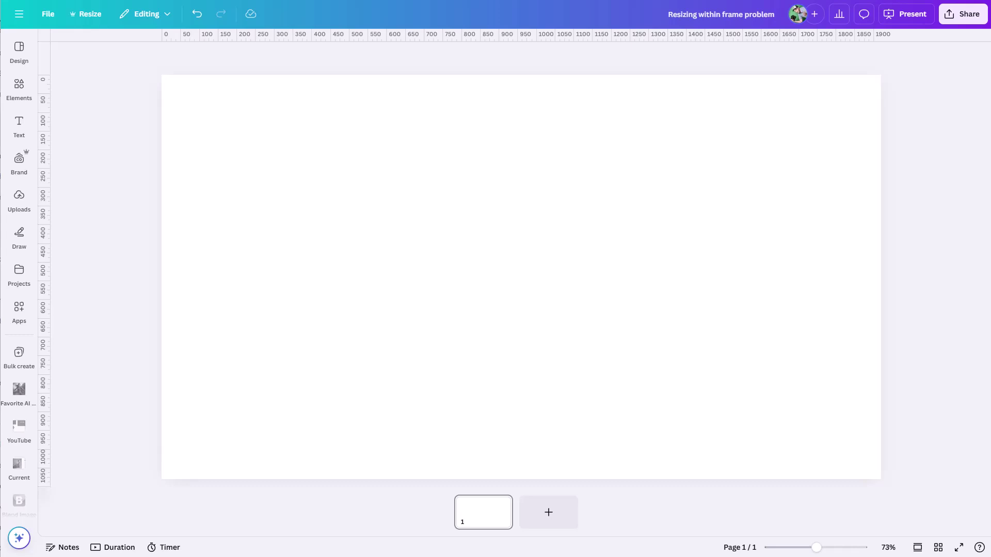
Fill the blank page with the photo of the man in the white T-shirt and examine its crop area
left_click(19, 88)
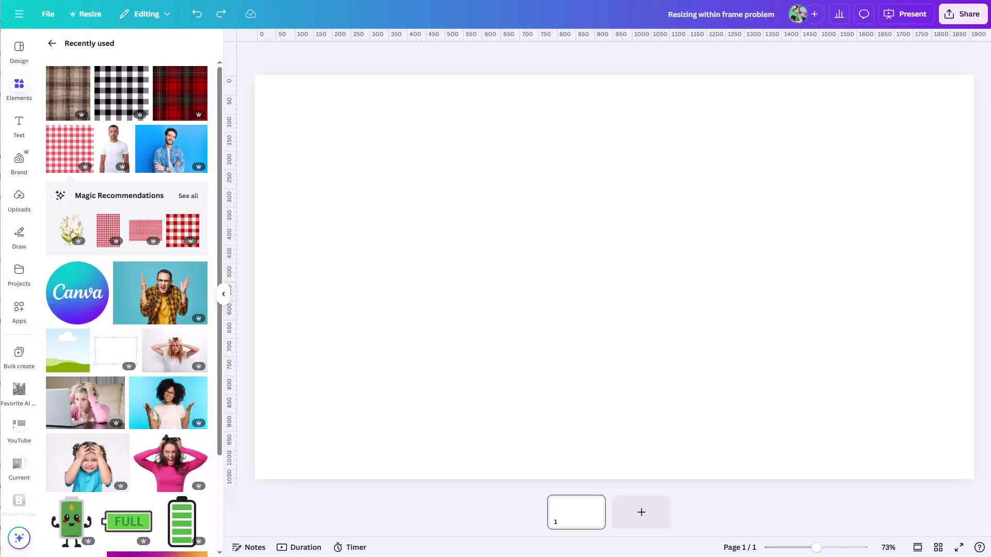
left_click_drag(115, 149, 313, 95)
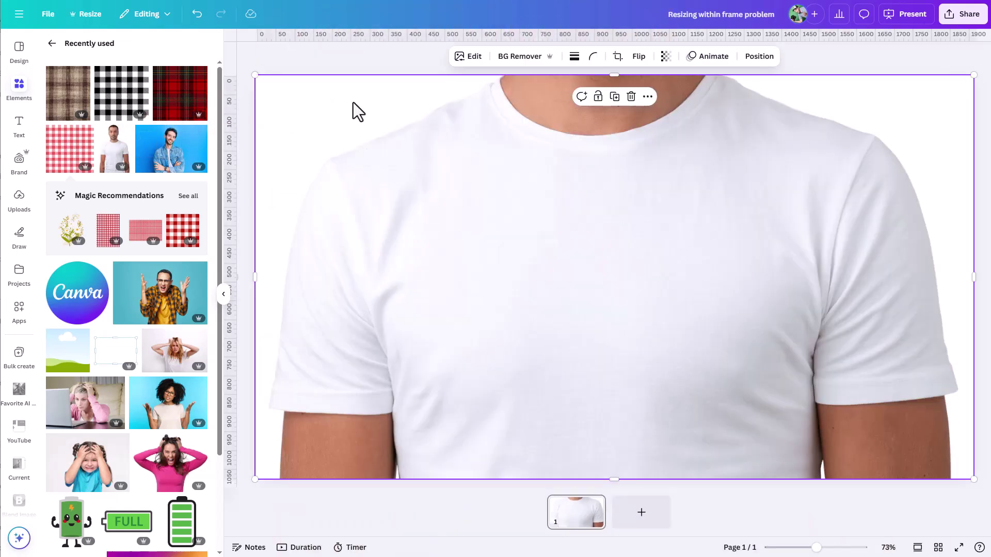
double_click(354, 102)
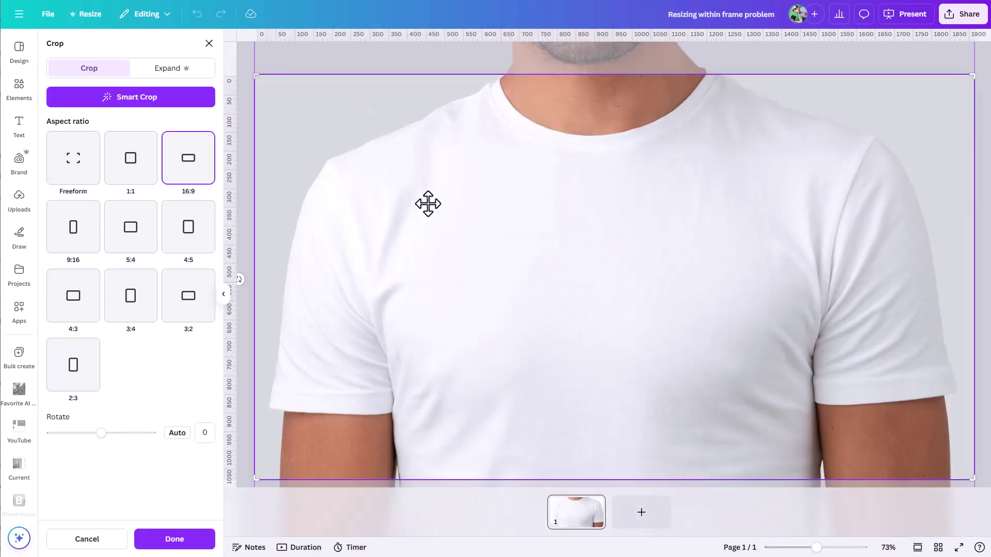
left_click_drag(816, 547, 786, 547)
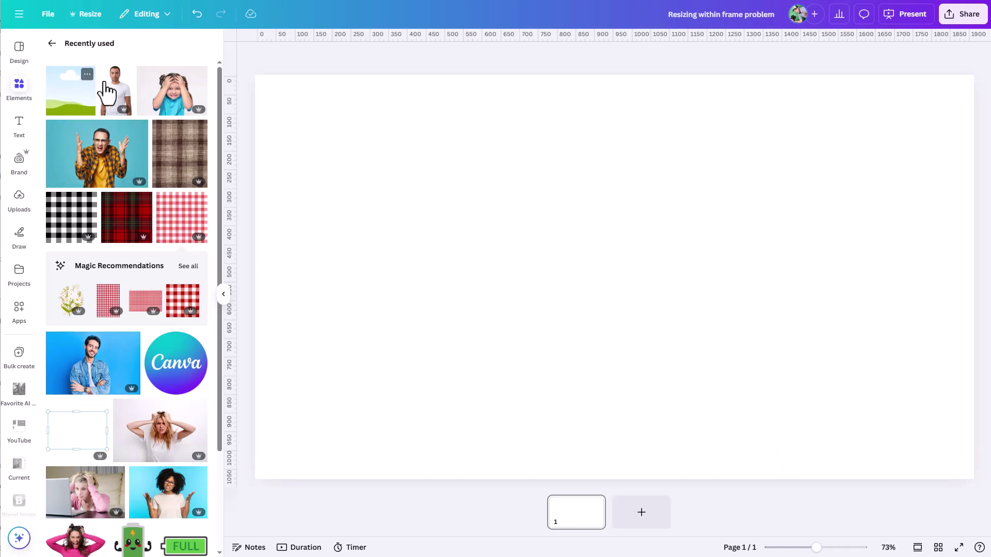
Add the photos of the men in the white T-shirt and the yellow plaid shirt to the page and remove them
left_click(118, 106)
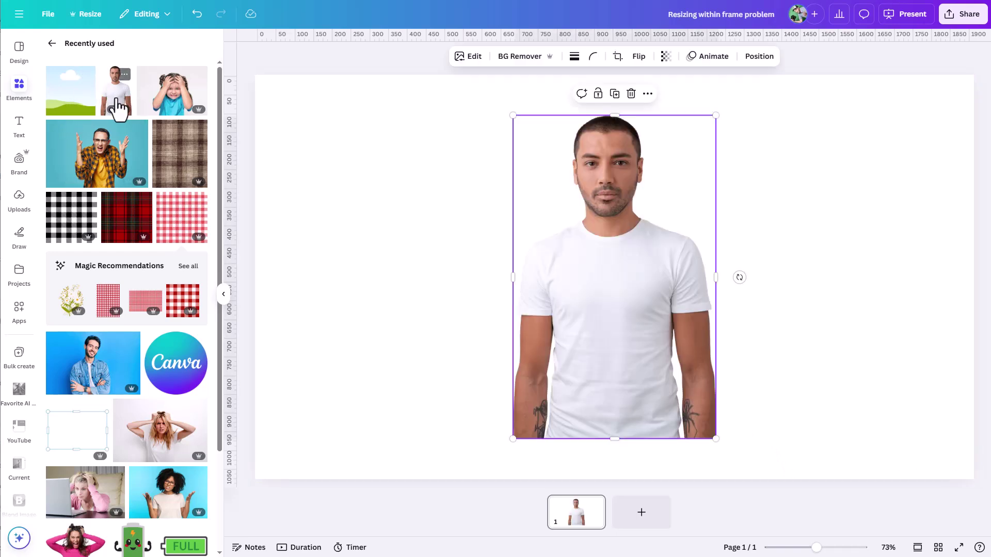
left_click(70, 178)
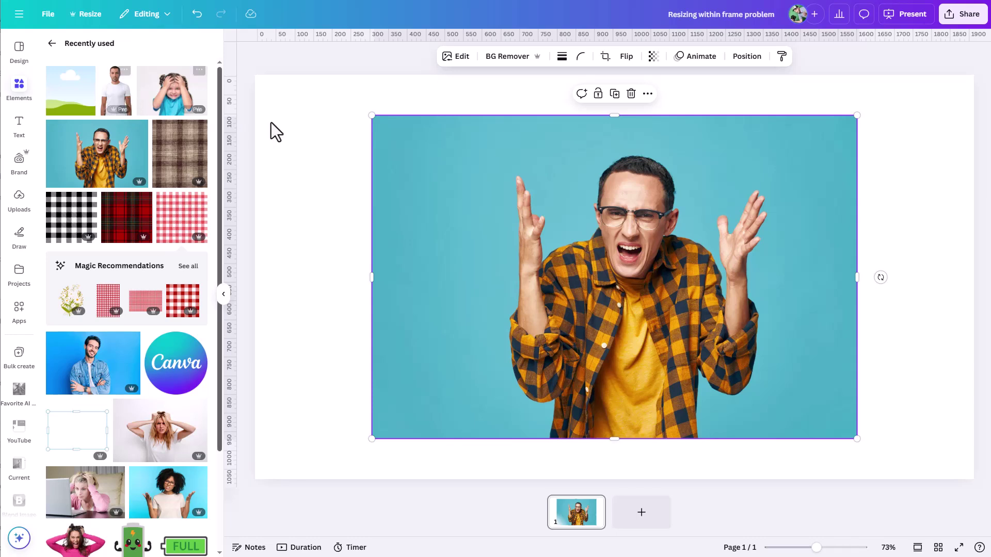
key("ctrl+z")
left_click(608, 305)
key("Delete")
left_click_drag(108, 97, 496, 184)
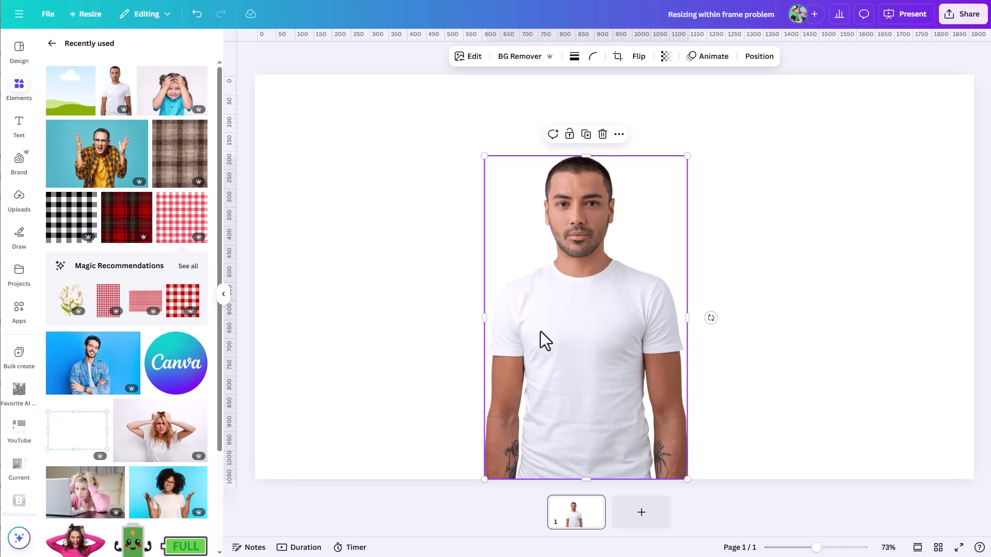
key("Delete")
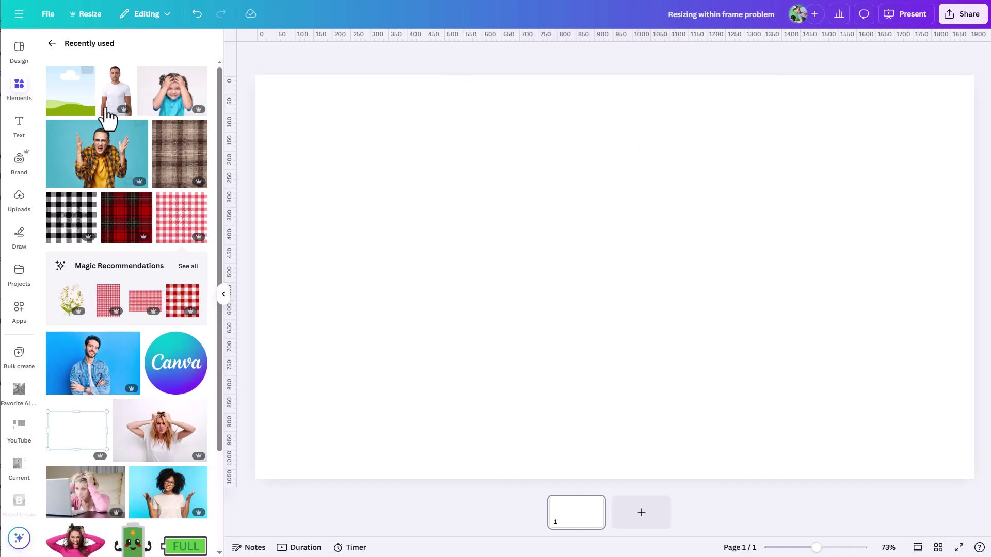
Fill the blank page with the white T-shirt photo and check its layers and image options
left_click_drag(120, 103, 343, 475)
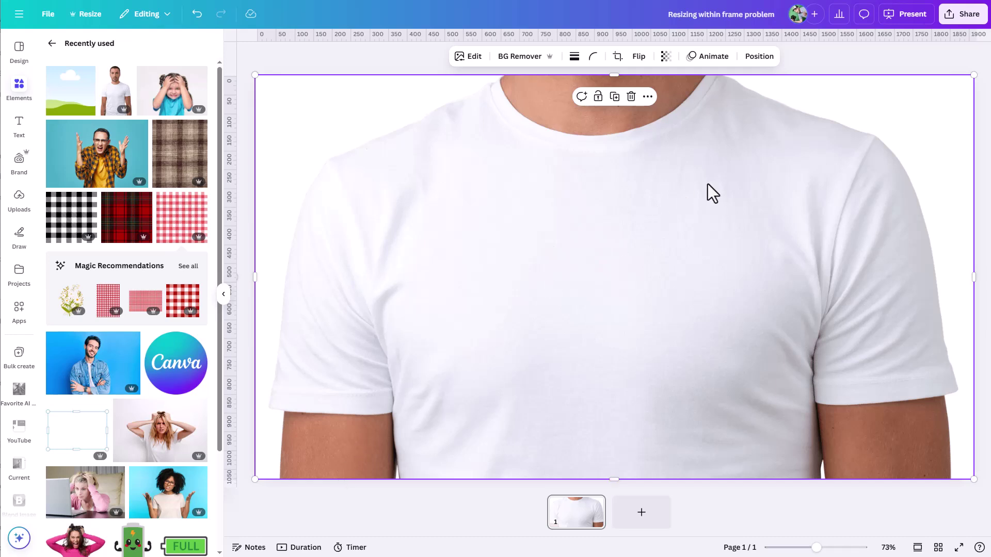
left_click(756, 57)
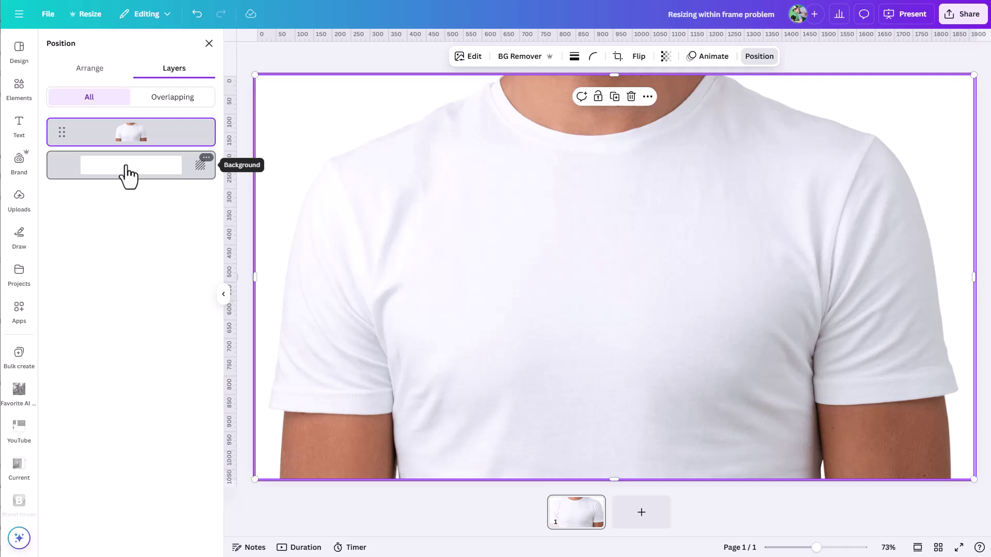
right_click(461, 203)
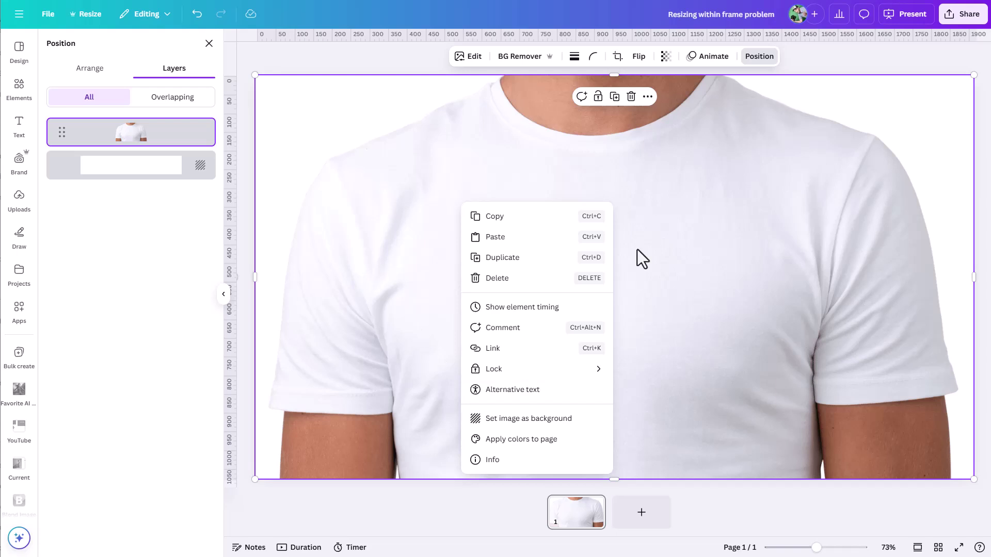
key("Escape")
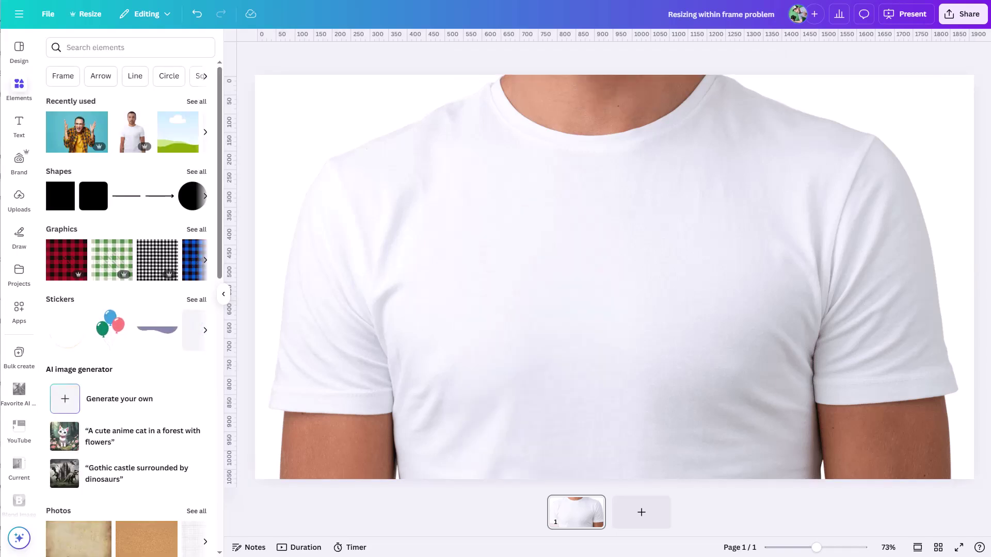
Add a square frame slightly right of the page's centre and fill it with the white T-shirt photo, replaced by the plaid-shirt photo
left_click(170, 150)
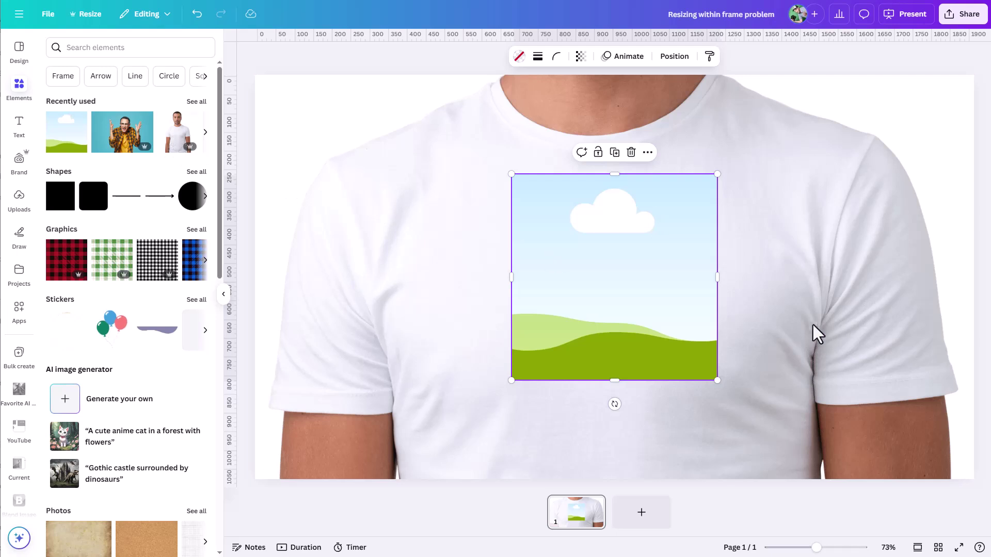
left_click_drag(691, 301, 723, 314)
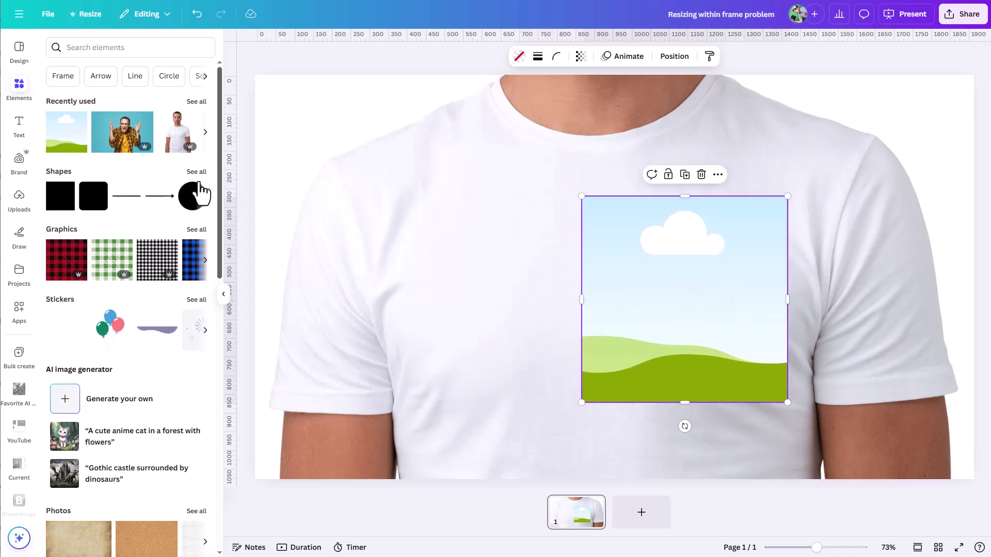
left_click_drag(176, 133, 634, 242)
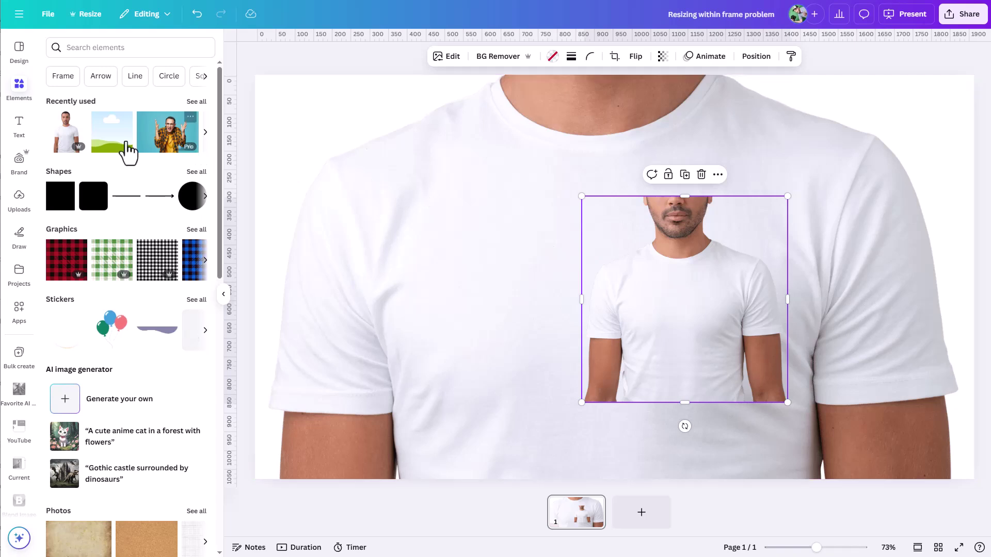
left_click_drag(155, 135, 625, 241)
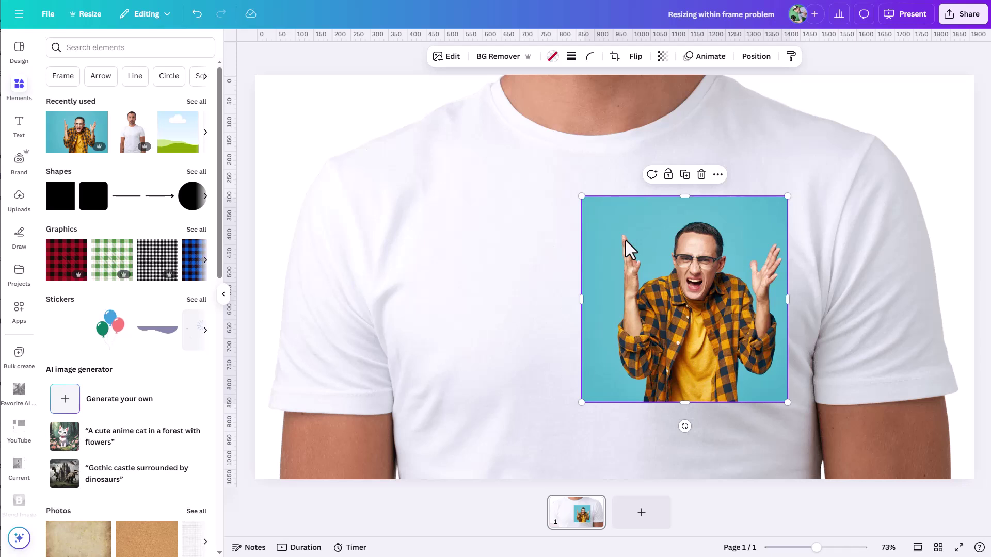
Detach and delete the frame's plaid-shirt photo, and move the empty frame to the page's lower-right area
right_click(621, 276)
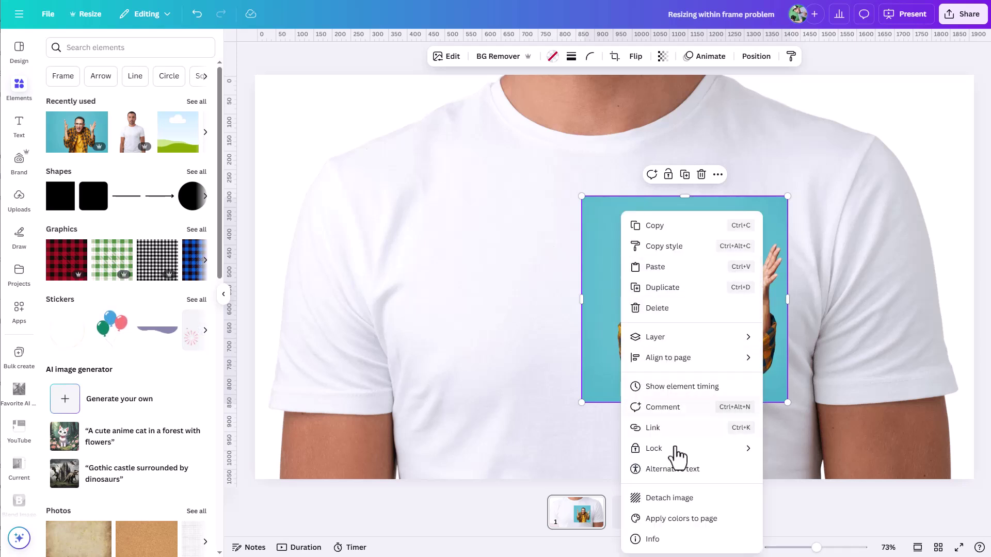
left_click(662, 505)
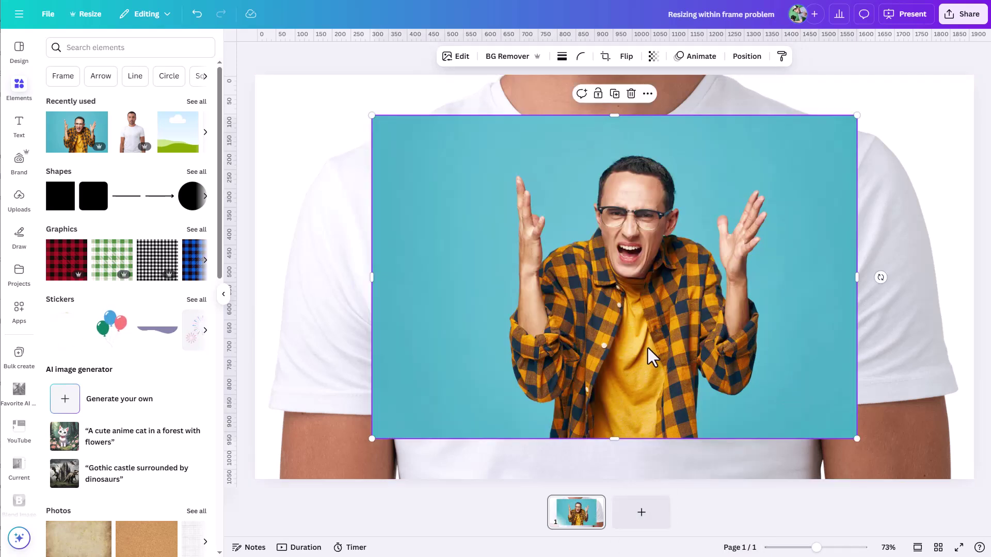
key("Delete")
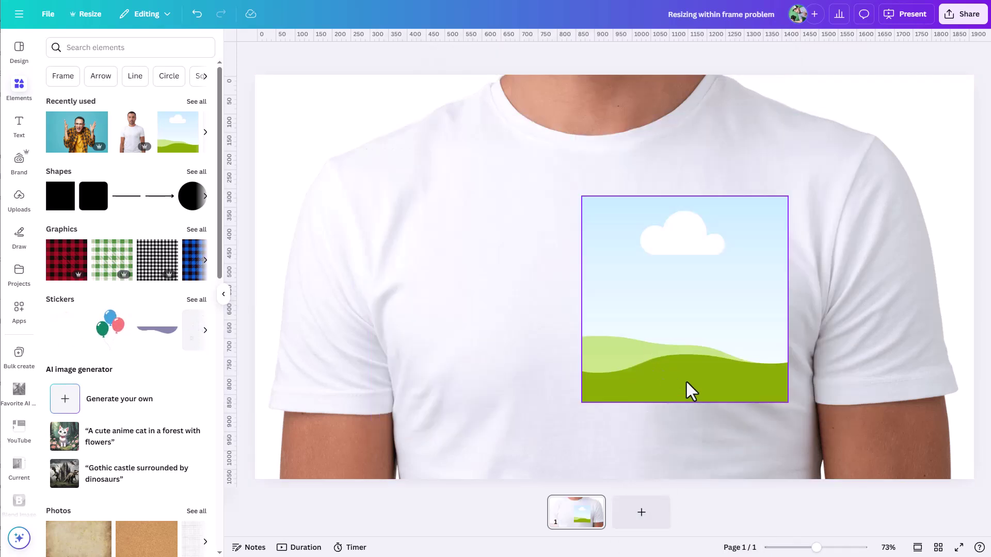
left_click(657, 316)
left_click_drag(655, 304, 832, 354)
Shrink the full-page white T-shirt photo toward the page's lower-right corner and set it as the page background
left_click(466, 244)
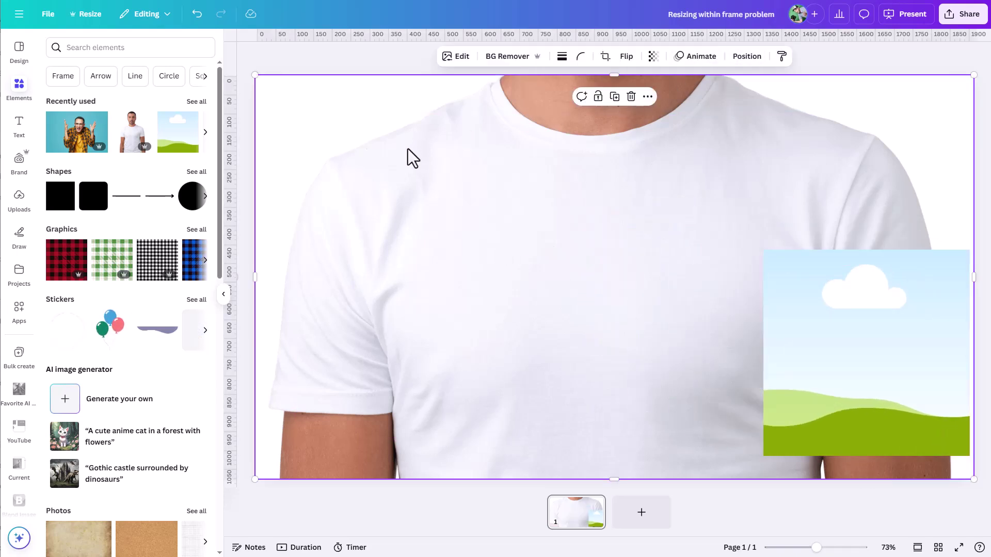
right_click(419, 184)
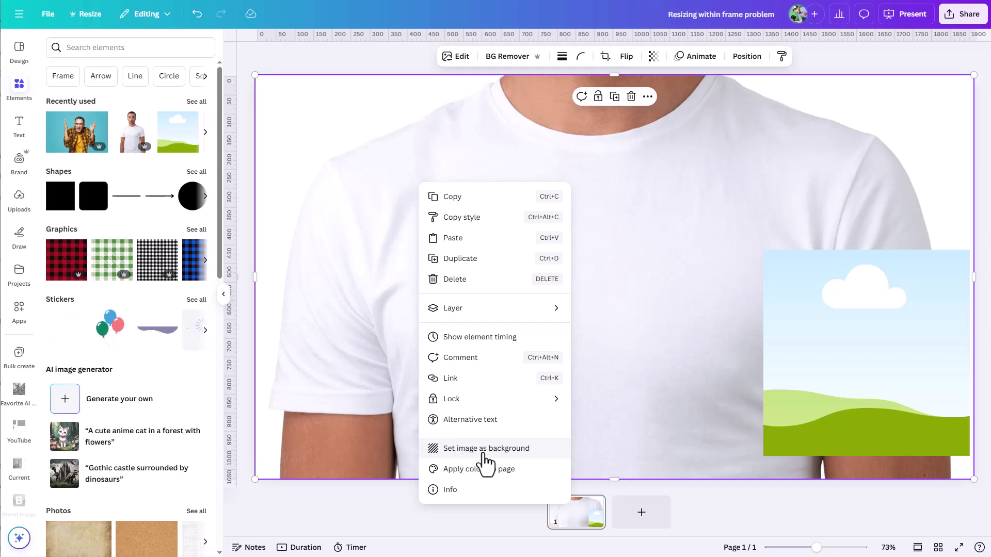
left_click_drag(254, 75, 489, 257)
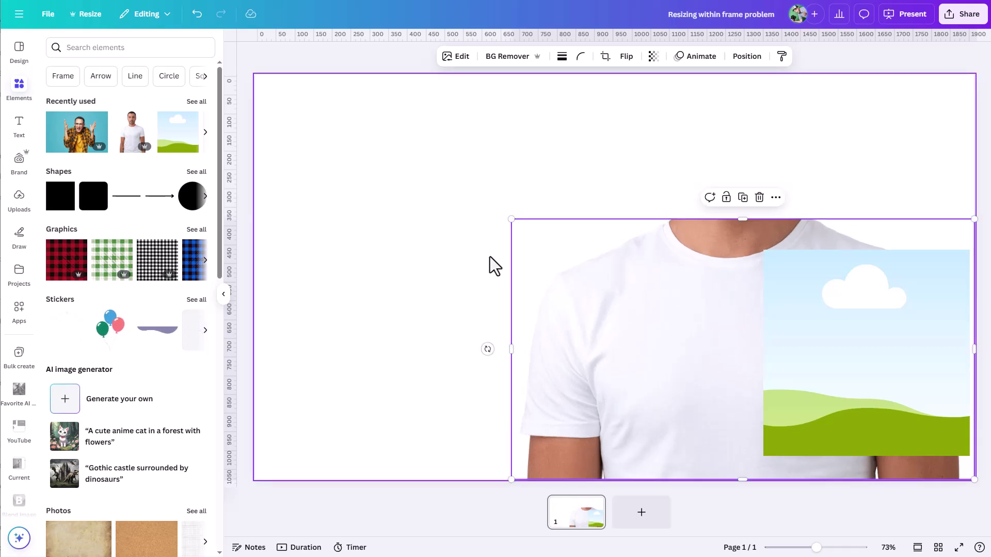
right_click(558, 286)
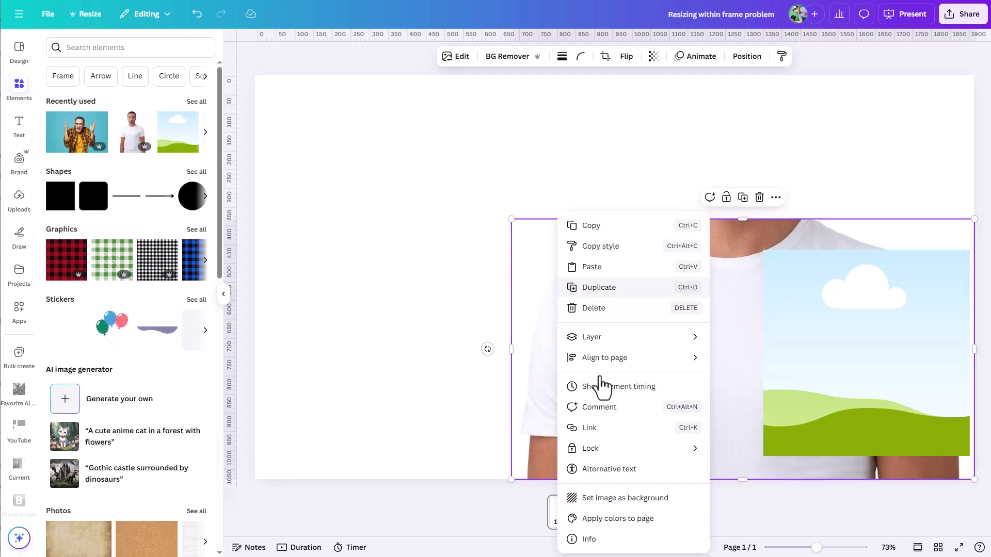
left_click(612, 509)
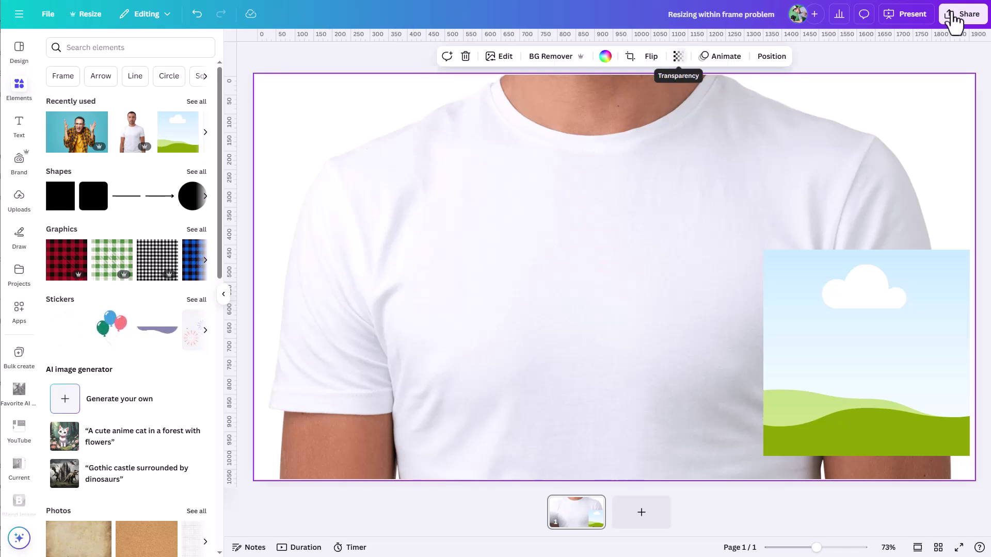
Check the background layer and try replacing the background image with the magenta brand color
left_click(772, 57)
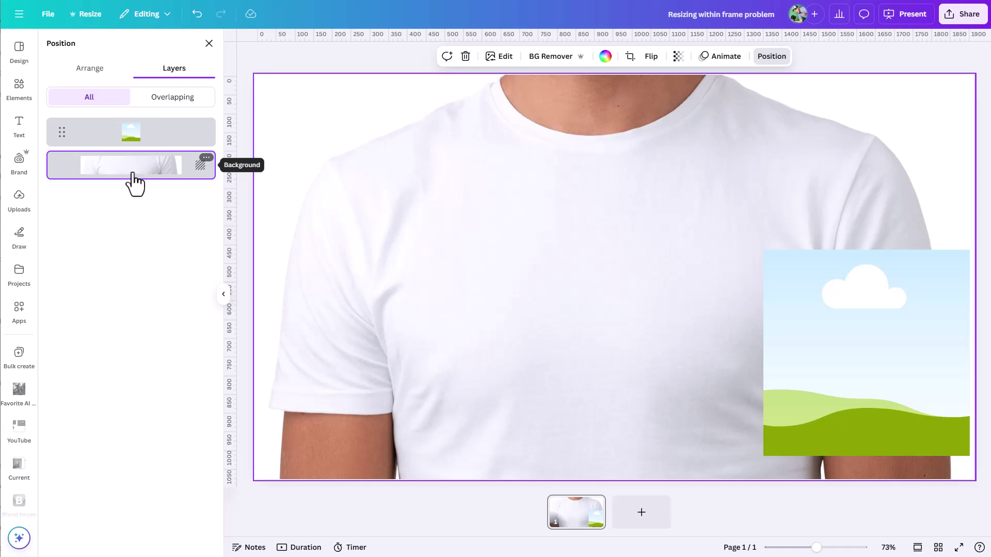
left_click(605, 56)
left_click(112, 239)
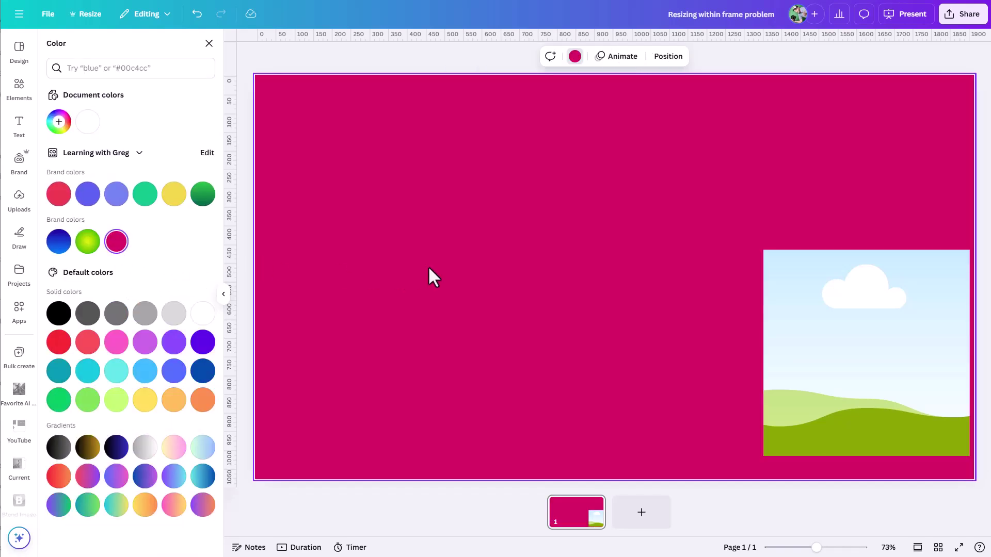
left_click(344, 61)
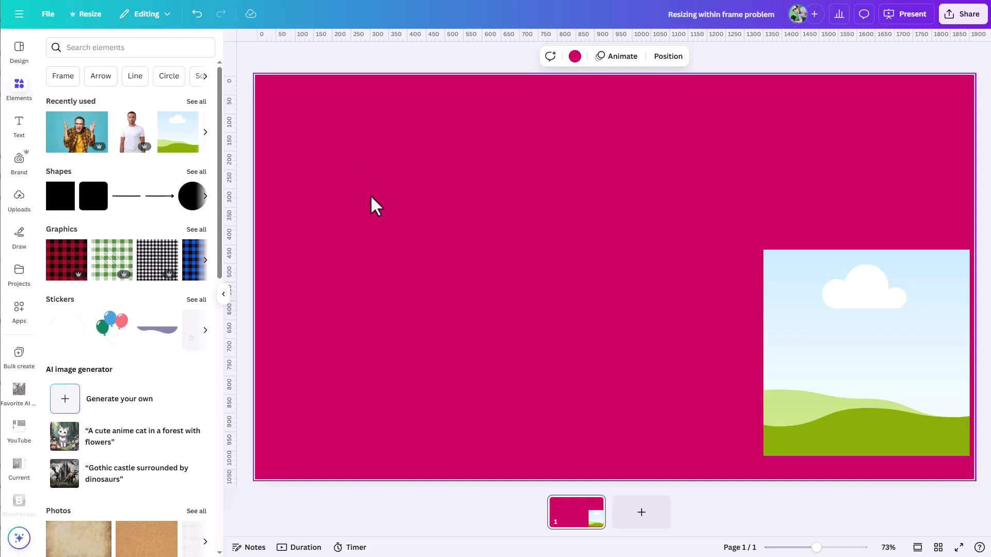
key("ctrl+z")
Detach the white T-shirt photo from the background and fill the page with it as a separate image over the frame
right_click(346, 175)
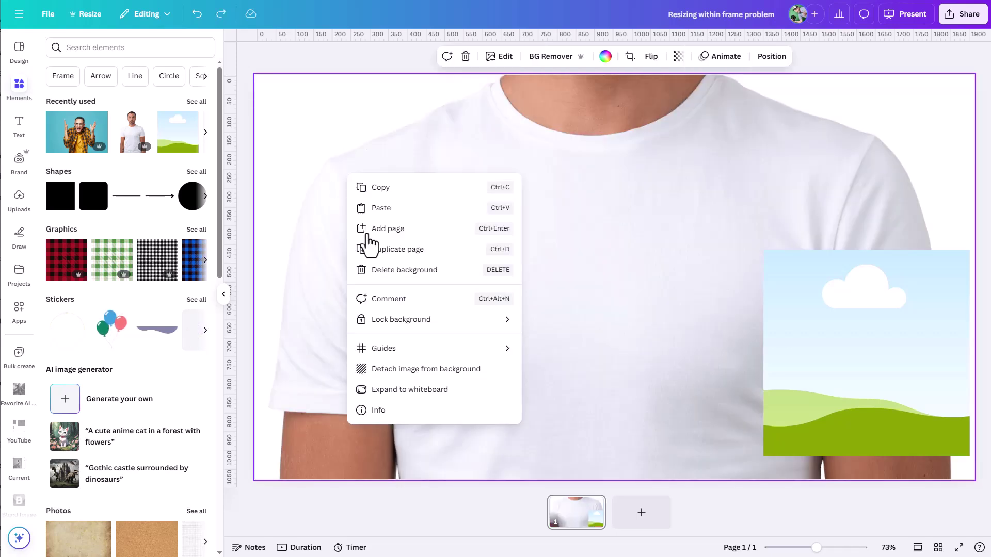
left_click(413, 370)
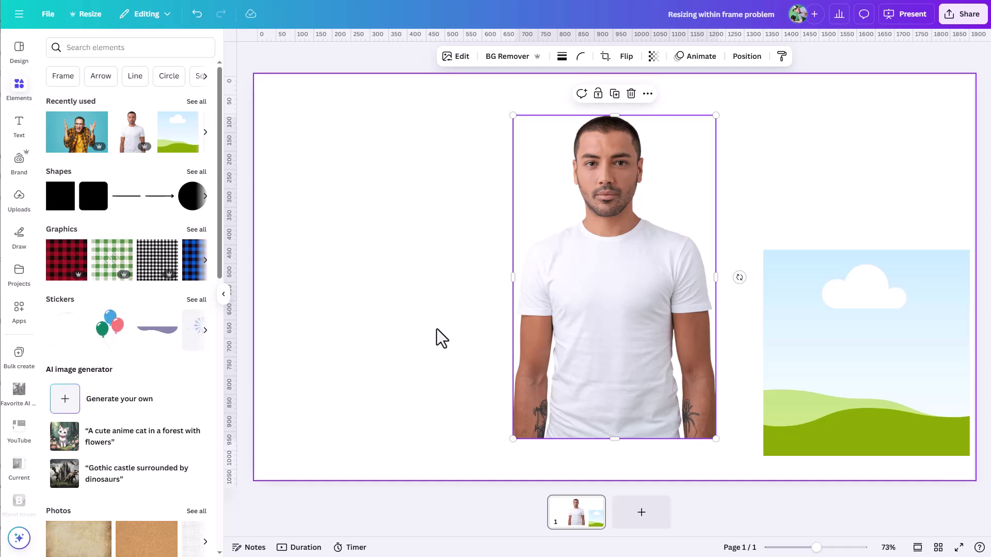
left_click_drag(604, 246, 302, 87)
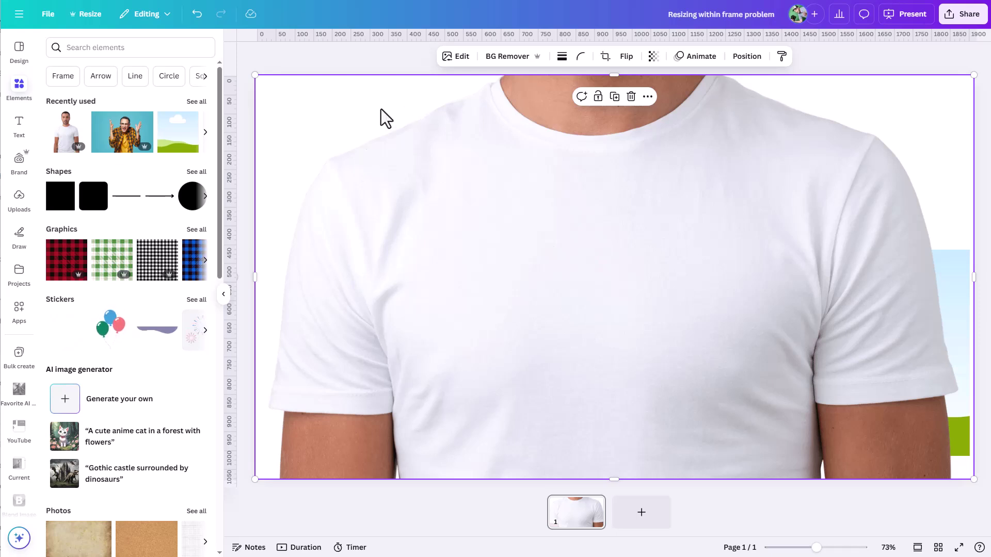
Add the plaid-shirt photo at the page's centre and replace it with the denim-shirt photo on the blue background
left_click(132, 146)
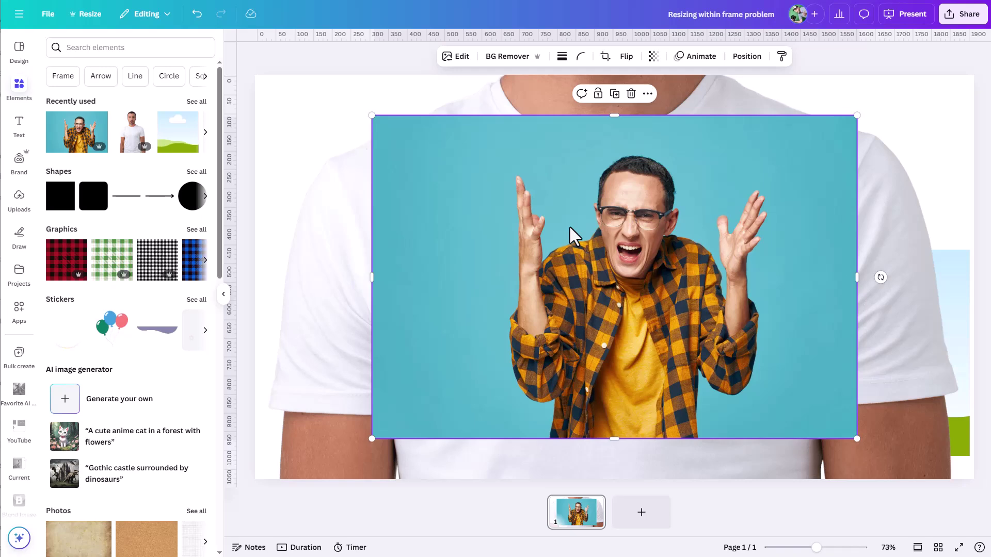
left_click(198, 109)
left_click_drag(162, 199, 409, 247)
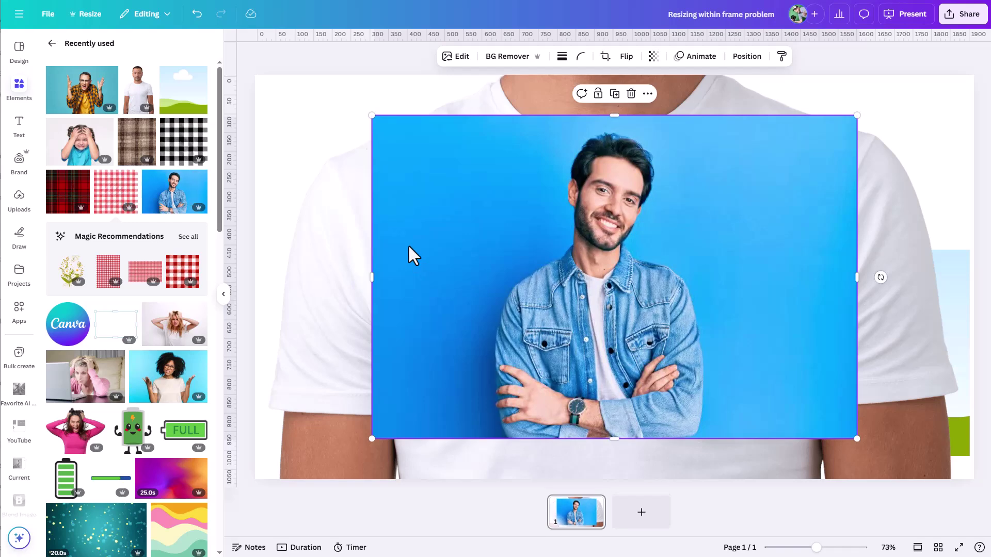
Check the layer order and replace the centred denim-shirt photo with the white T-shirt photo
left_click(748, 58)
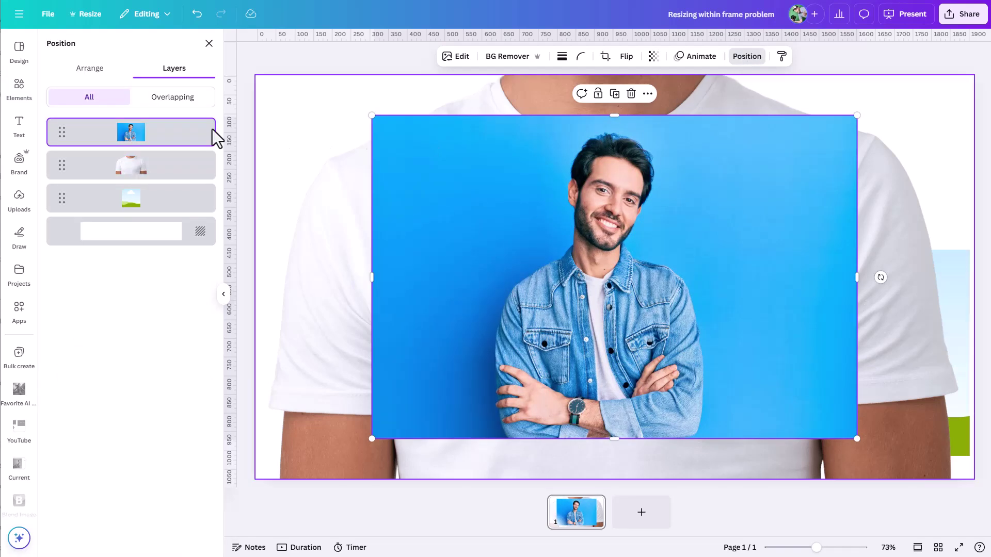
left_click(16, 94)
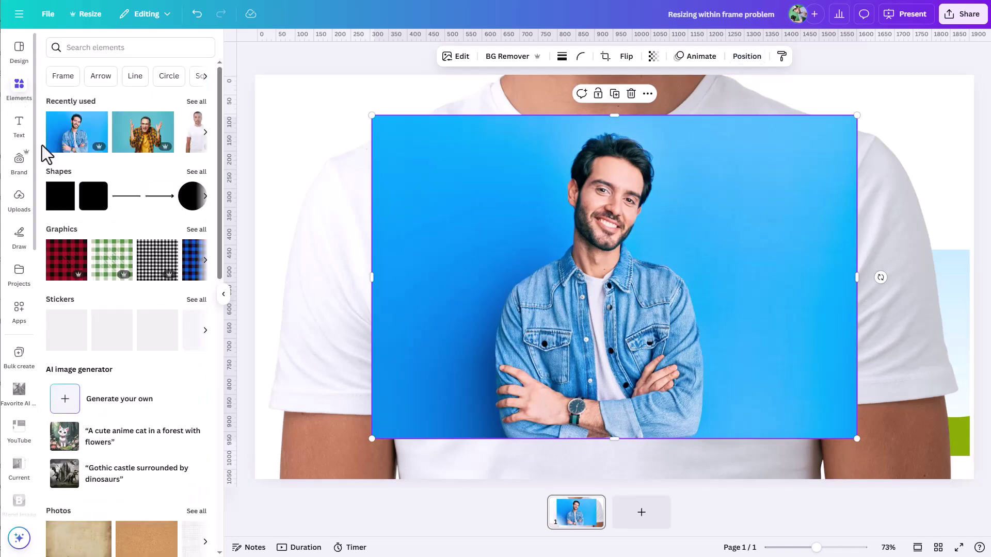
left_click_drag(196, 133, 519, 240)
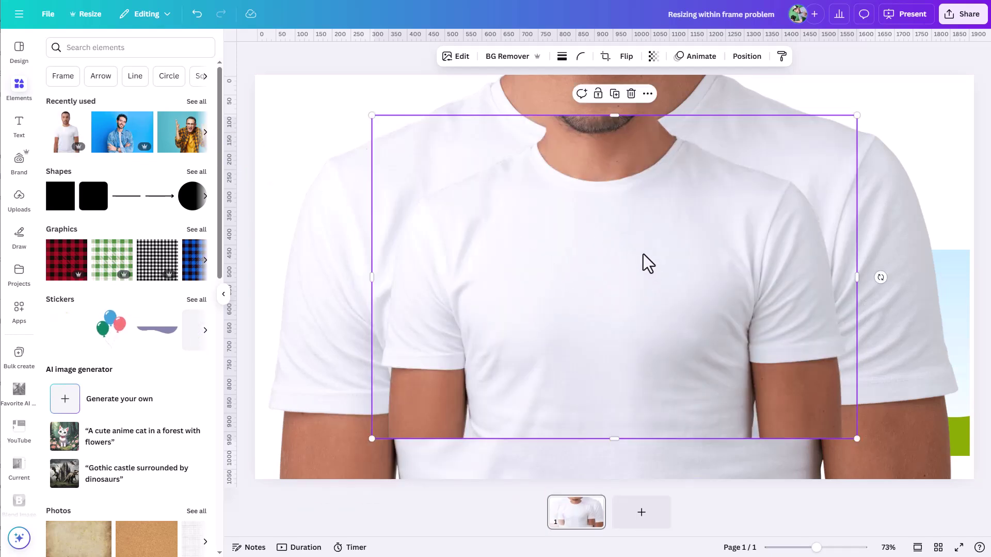
Check the layer order and delete the centred and page-filling white T-shirt photos, leaving the page with only the empty frame
left_click(750, 61)
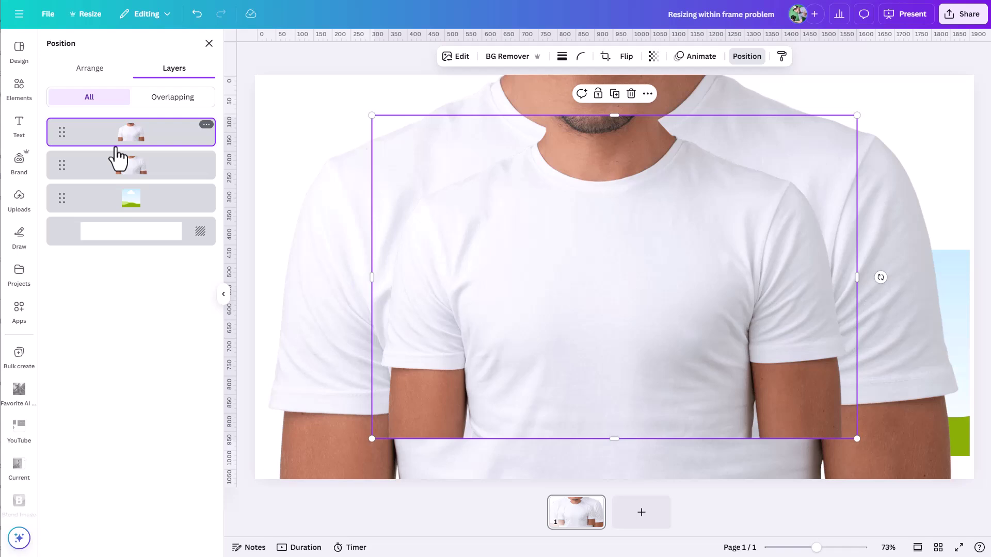
left_click(119, 168, "shift")
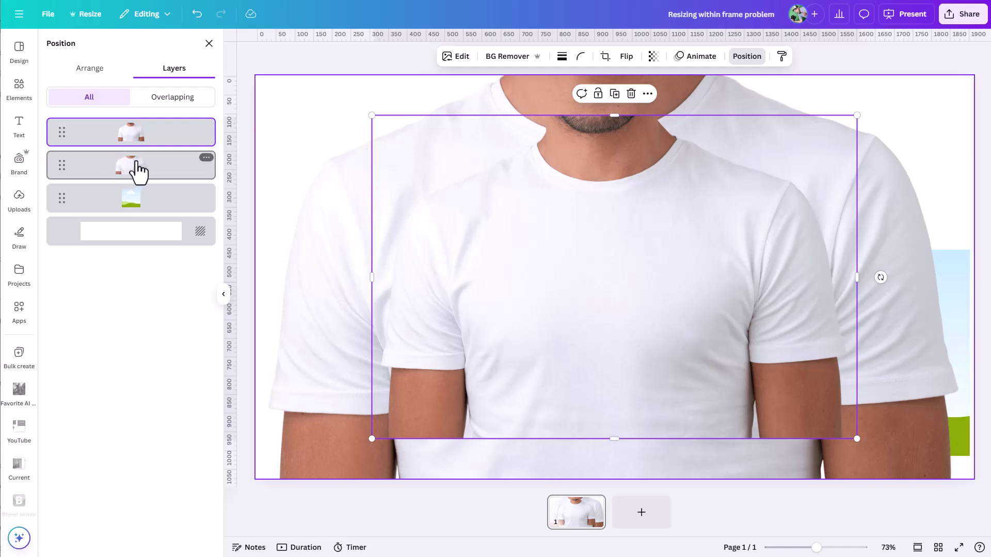
left_click(985, 277)
left_click(675, 354)
left_click(671, 358)
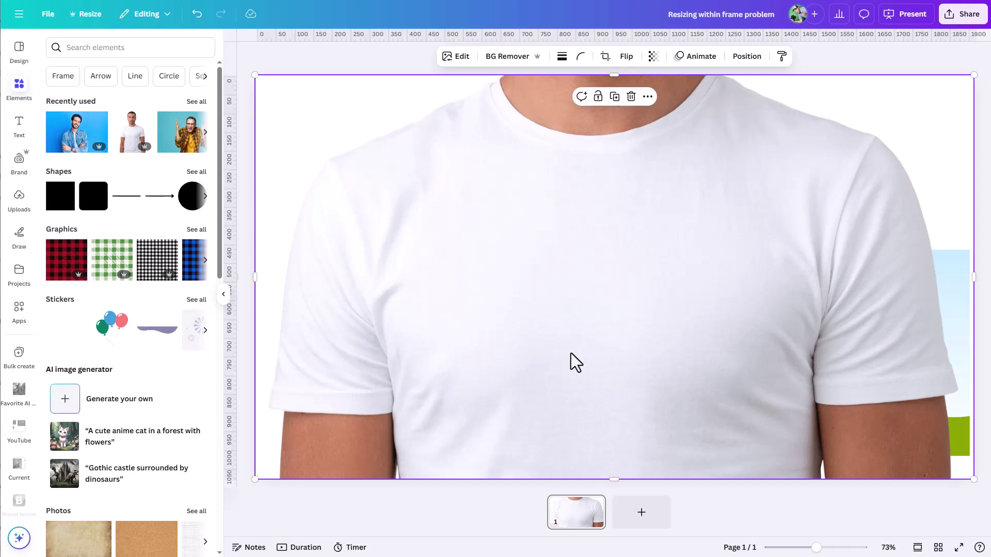
key("Delete")
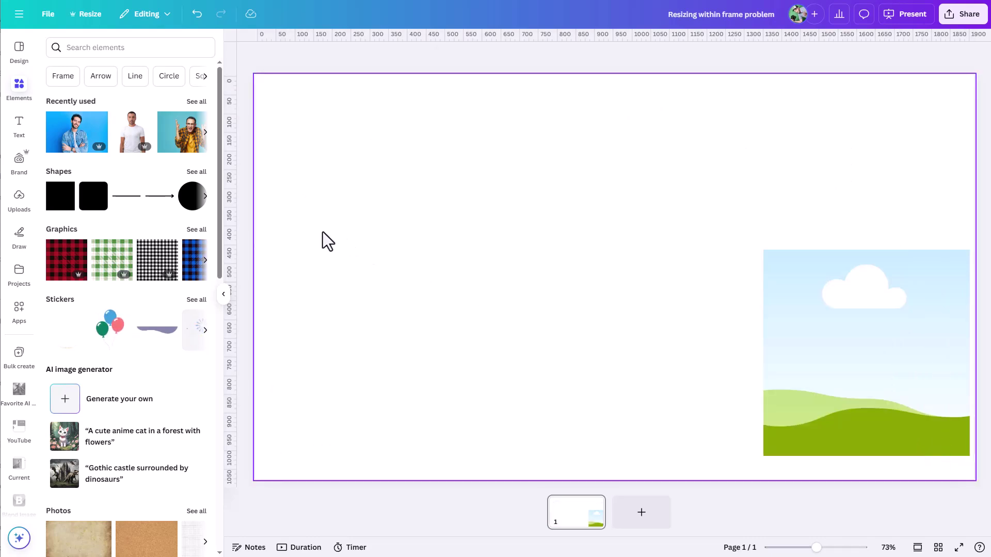
Try placing the white T-shirt photo freely on the page, delete it, and fill the whole page with that photo instead
left_click_drag(131, 131, 417, 215)
key("Delete")
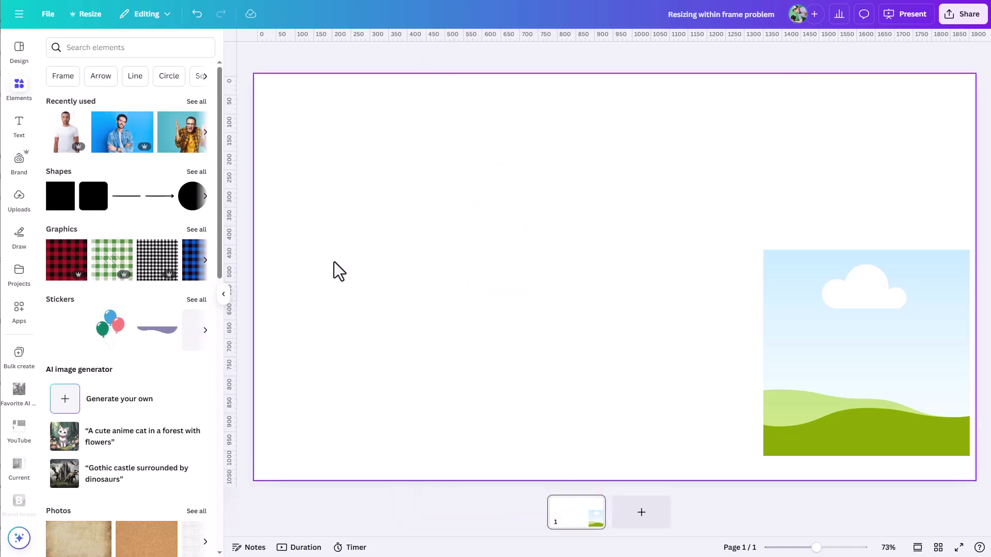
left_click_drag(66, 149, 297, 103)
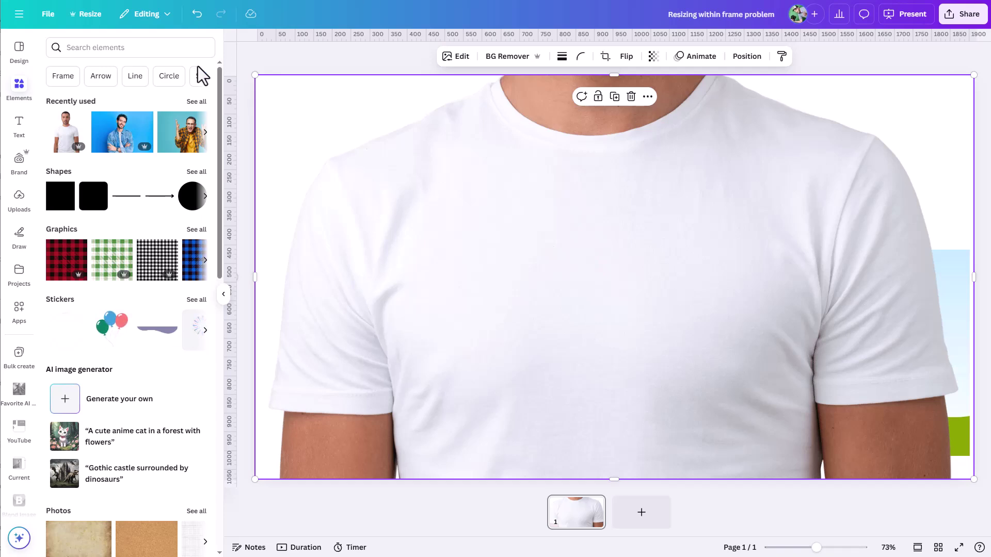
Alternate the page-filling image between the denim-shirt and white T-shirt photos, finishing with the denim-shirt photo on the blue background
left_click_drag(127, 147, 329, 101)
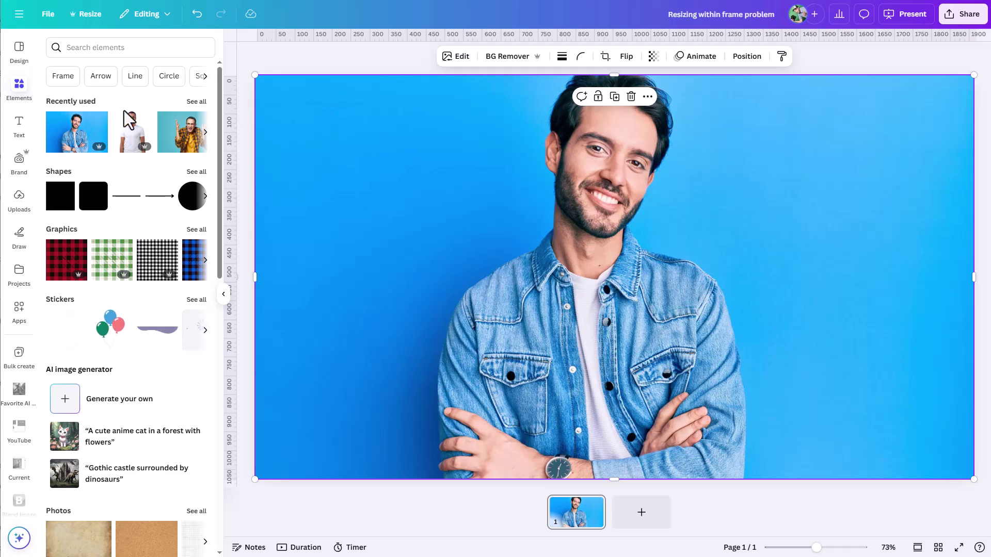
left_click_drag(122, 145, 310, 101)
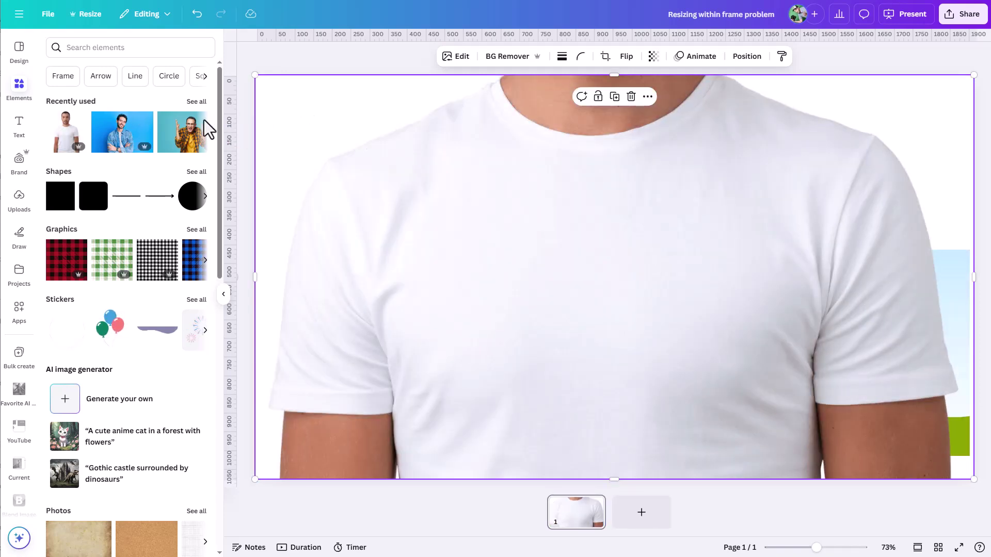
left_click_drag(122, 135, 261, 110)
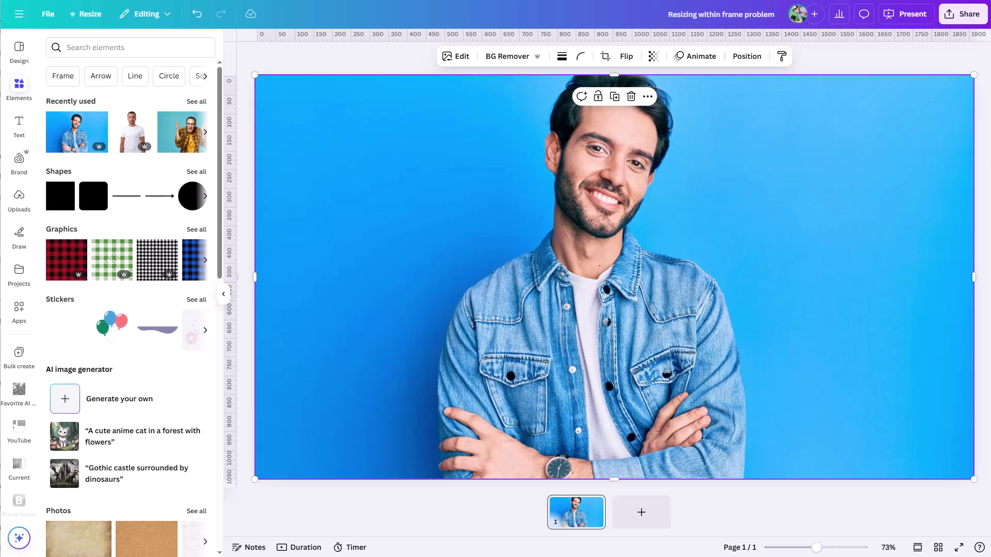
left_click_drag(132, 131, 305, 114)
left_click_drag(144, 139, 265, 111)
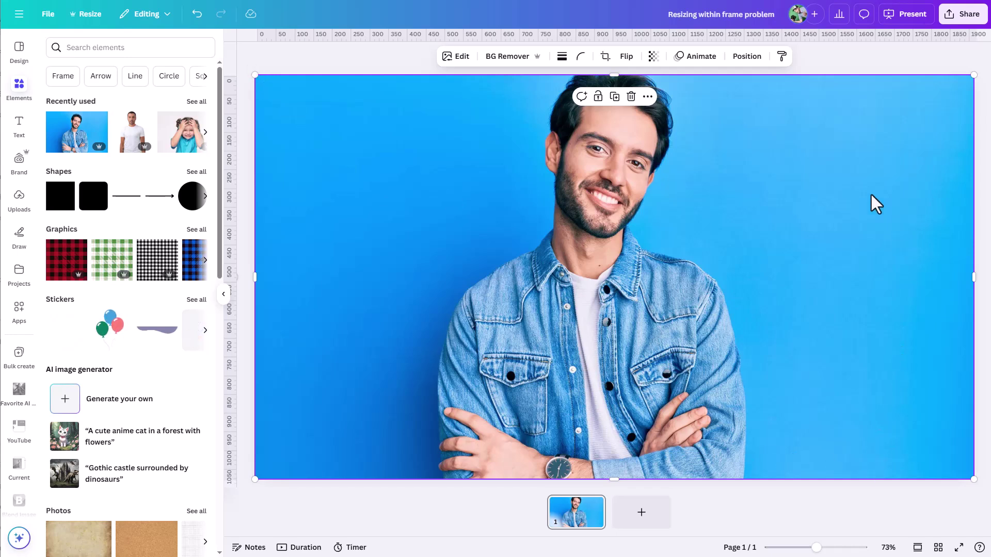
Shrink the front denim-shirt photo towards the page's lower-right corner and delete the full-page copy behind it
left_click_drag(253, 73, 458, 194)
left_click(543, 137)
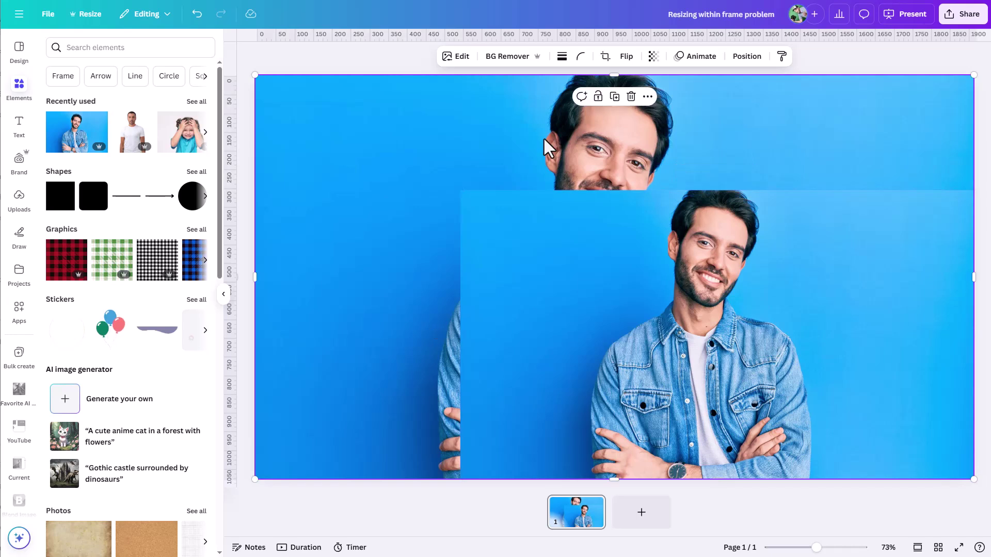
key("Delete")
left_click(526, 230)
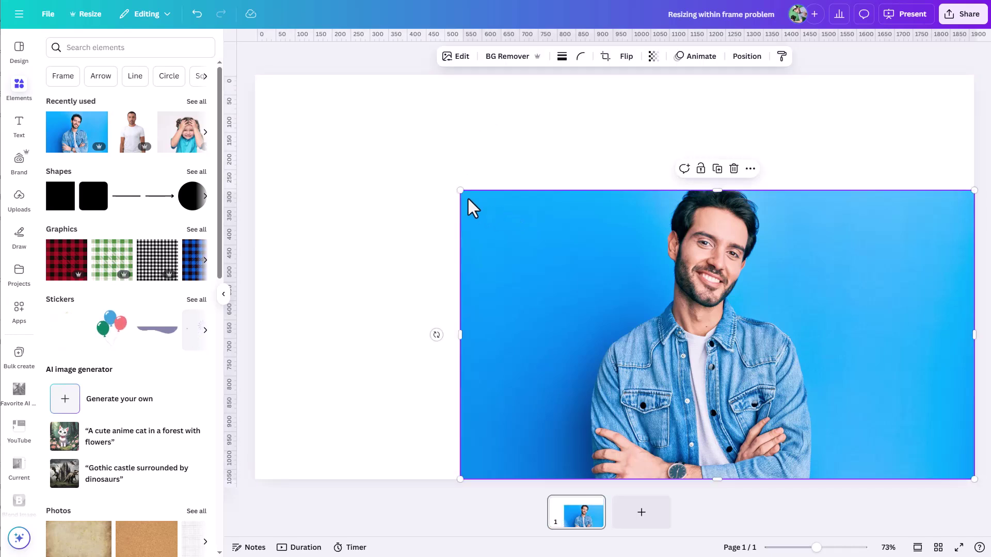
mouse_move(459, 189)
left_mouse_down()
mouse_move(567, 255)
mouse_move(476, 199)
left_mouse_up()
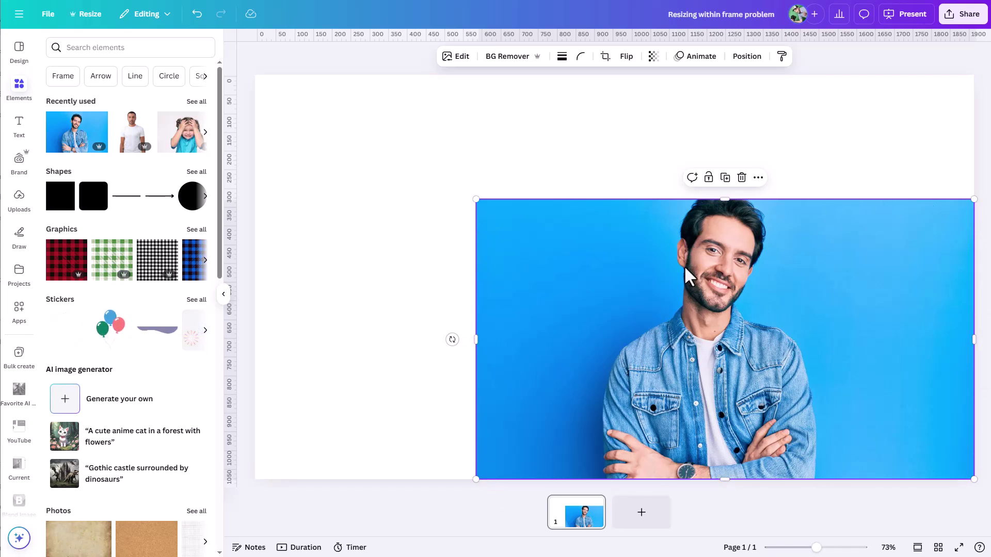
Add the white T-shirt photo to the left half of the page and shrink the denim-shirt photo over the lower-right frame
left_click(137, 147)
left_click_drag(678, 198, 478, 191)
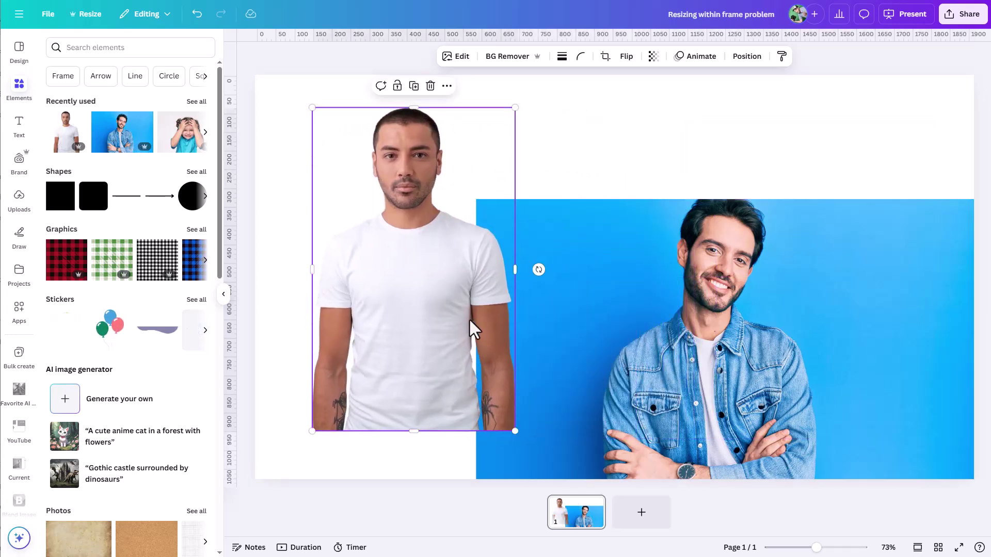
left_click(797, 325)
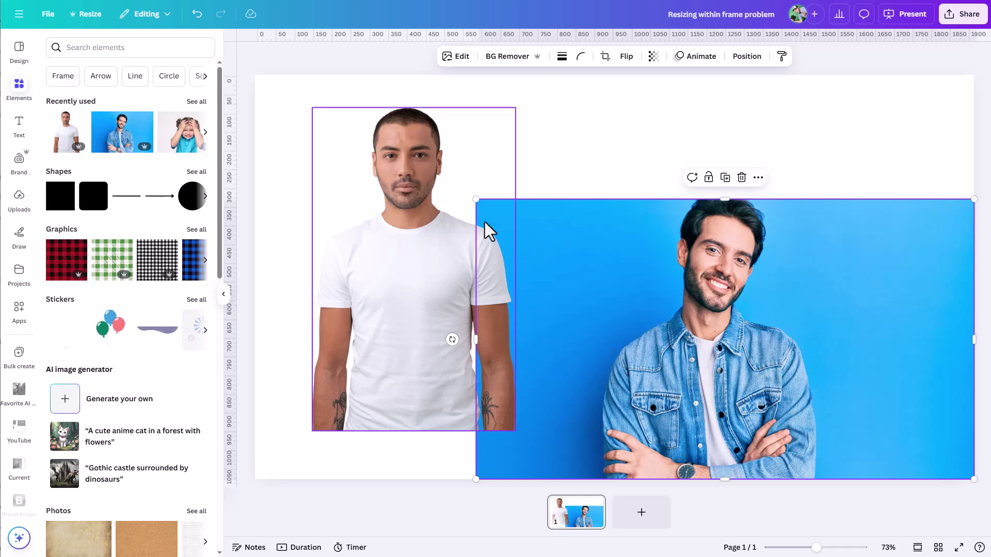
left_click_drag(475, 199, 618, 279)
left_click_drag(646, 347, 666, 354)
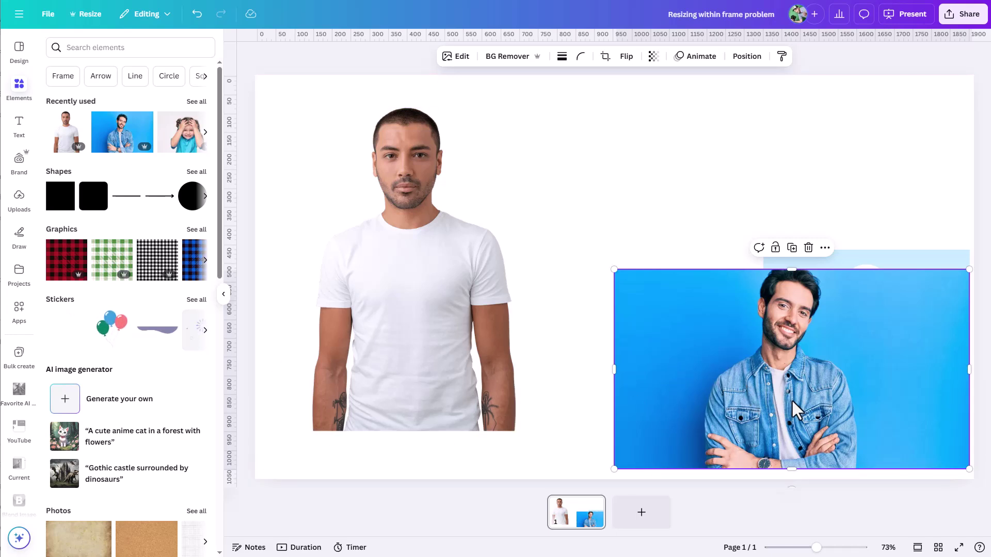
Move the denim-shirt photo off the frame to the upper page, and drop it into the frame
left_click_drag(782, 392, 611, 198)
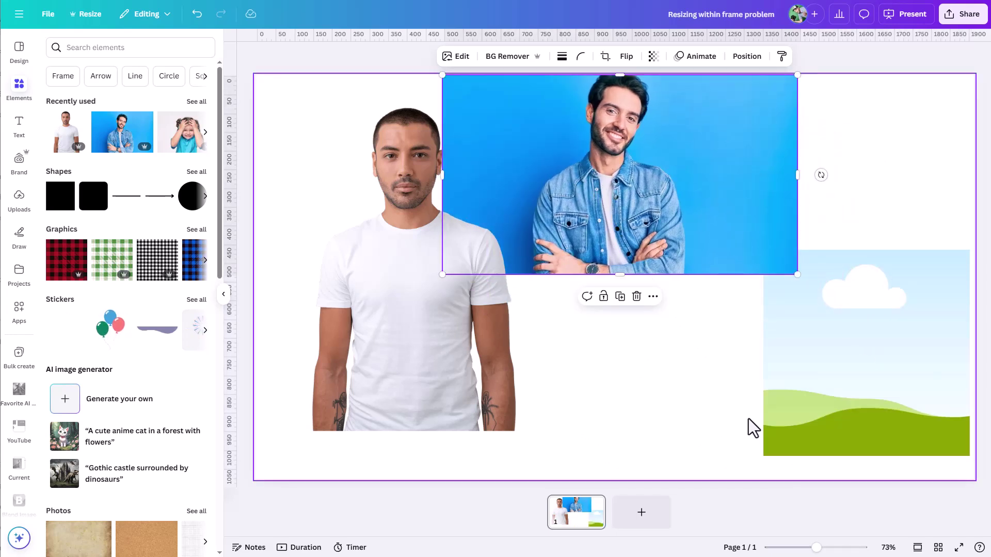
left_click_drag(620, 222, 823, 350)
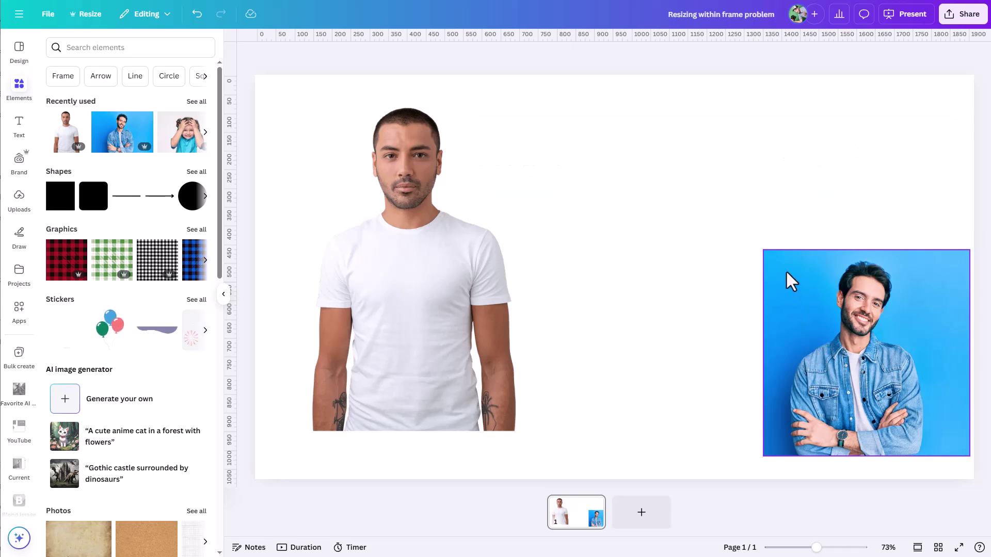
left_click(801, 292)
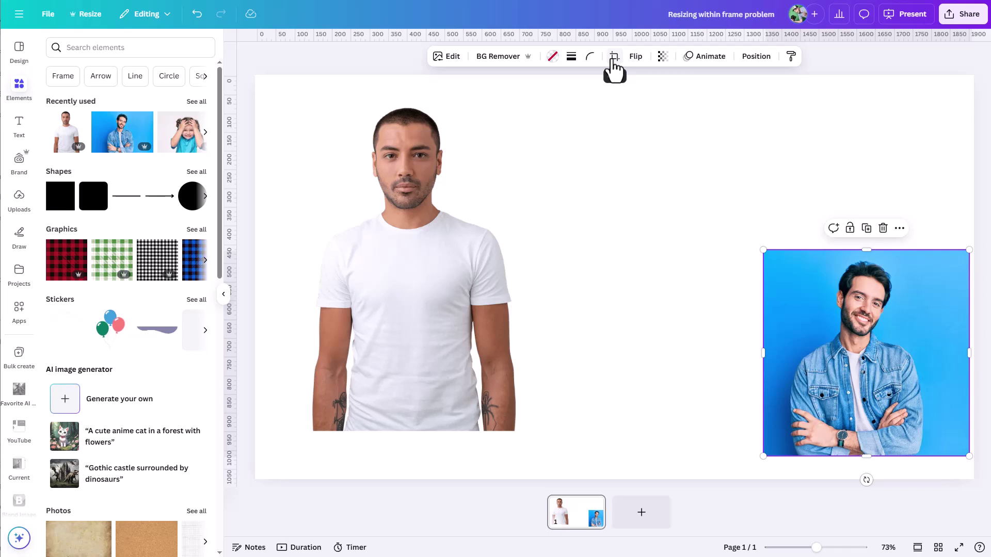
Shift the denim-shirt photo inside its frame and move the filled frame up beside the white T-shirt photo
double_click(832, 325)
left_click_drag(832, 324, 798, 296)
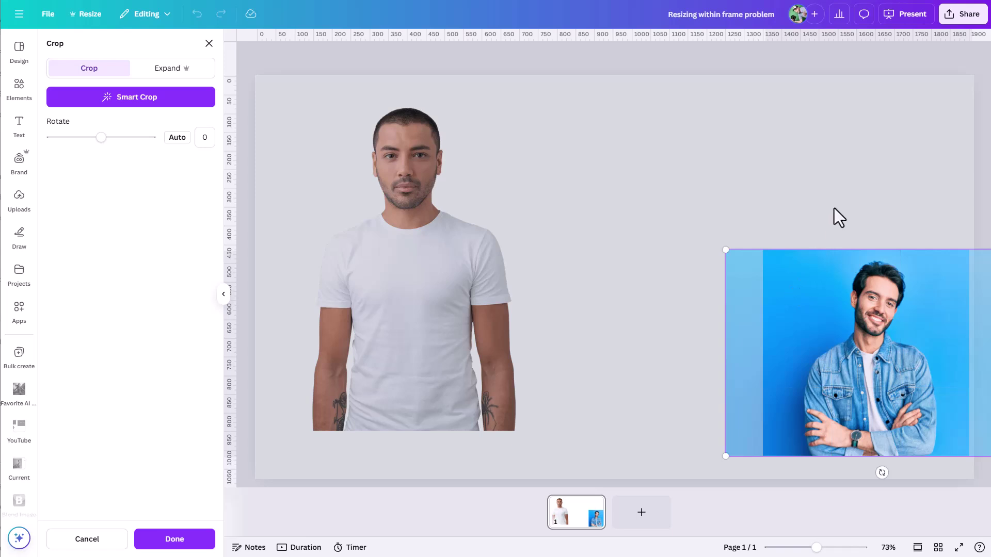
left_click(836, 217)
left_click_drag(814, 253, 698, 196)
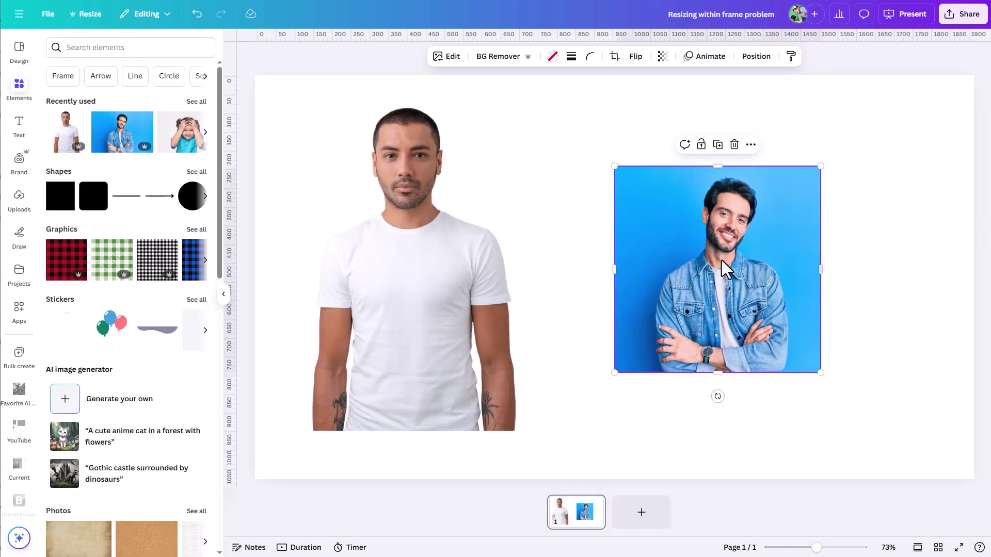
Enlarge the denim-shirt photo inside its frame, reduce it again and reposition it so the whole head shows
double_click(720, 260)
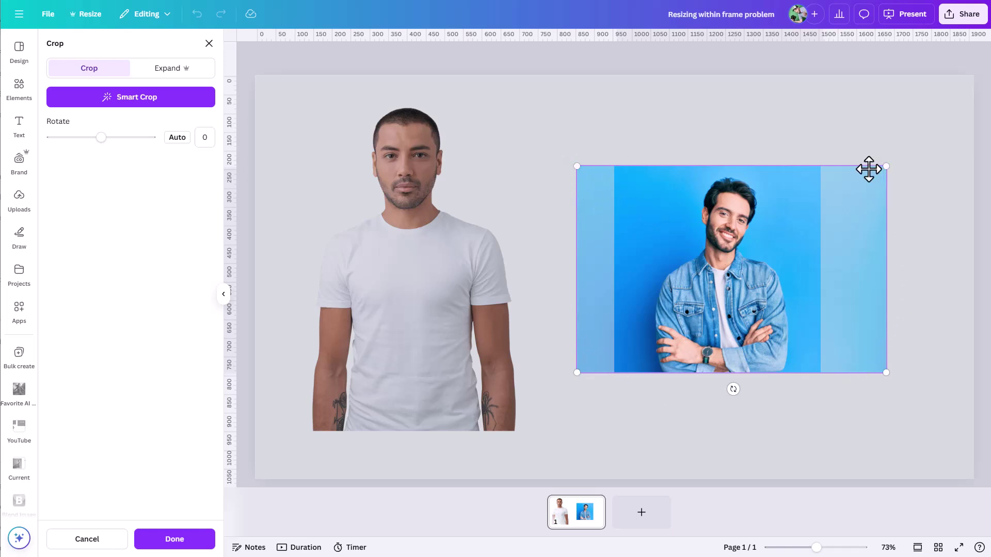
left_click_drag(568, 160, 387, 93)
left_click_drag(759, 288, 716, 310)
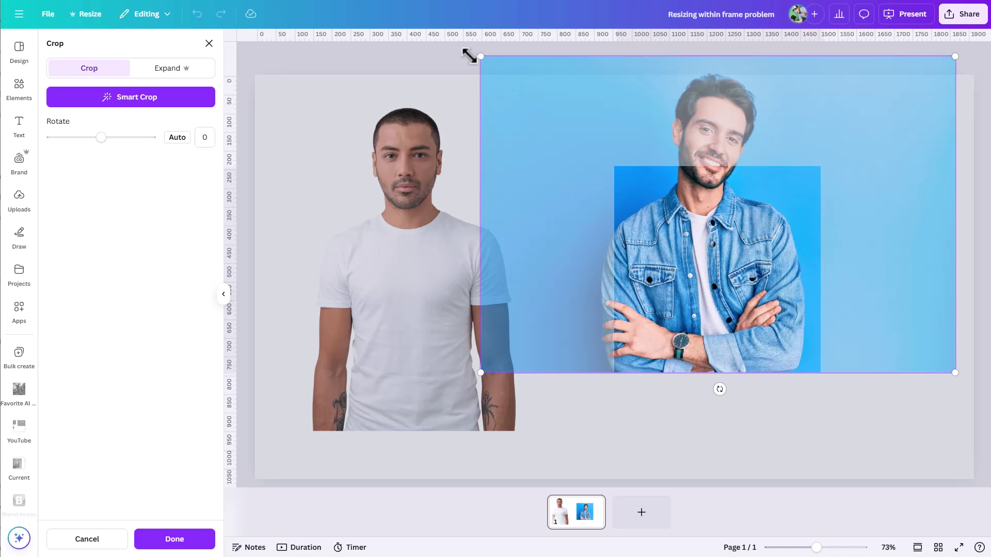
left_click_drag(478, 54, 615, 146)
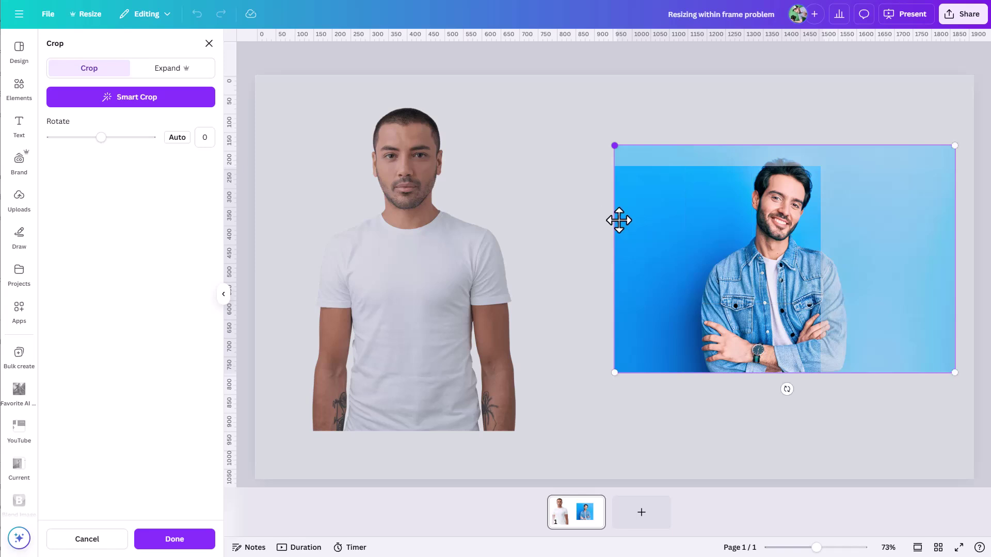
left_click_drag(780, 194, 747, 274)
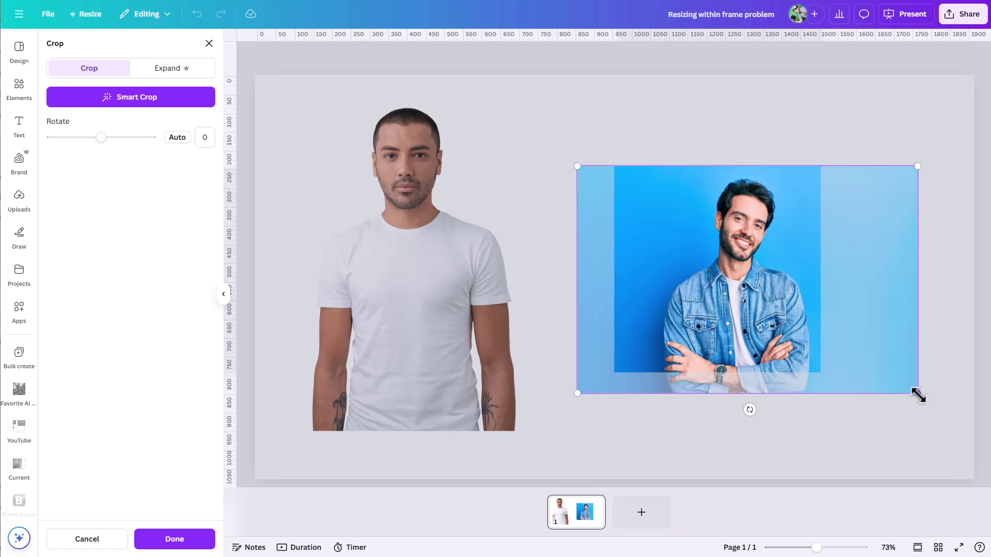
Shrink the denim-shirt photo inside the frame until it matches the frame's height, and shift it slightly left
left_click_drag(918, 393, 837, 351)
mouse_move(743, 302)
left_mouse_down()
mouse_move(719, 302)
mouse_move(735, 302)
left_mouse_up()
left_click(821, 360)
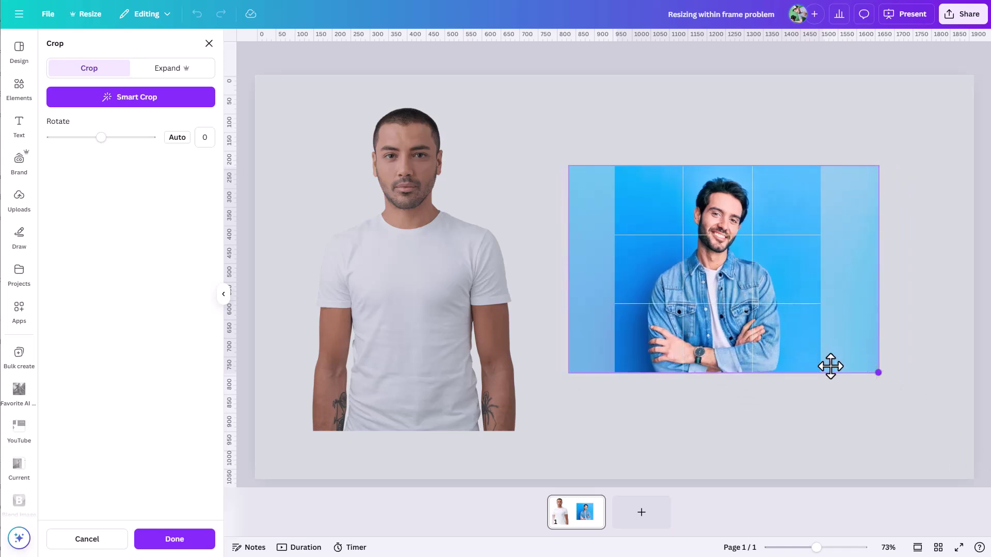
left_click_drag(872, 369, 821, 353)
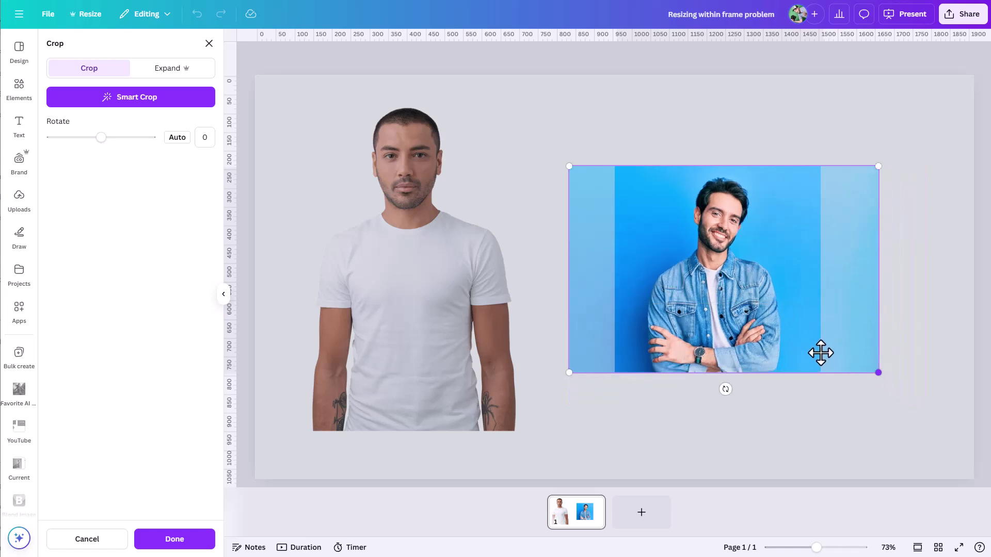
Leave cropping and replace the framed denim-shirt photo with the white T-shirt photo
left_click(376, 261)
left_click_drag(460, 272, 744, 294)
Try enlarging the white T-shirt photo inside the frame and reposition it so the head and upper body show
double_click(742, 292)
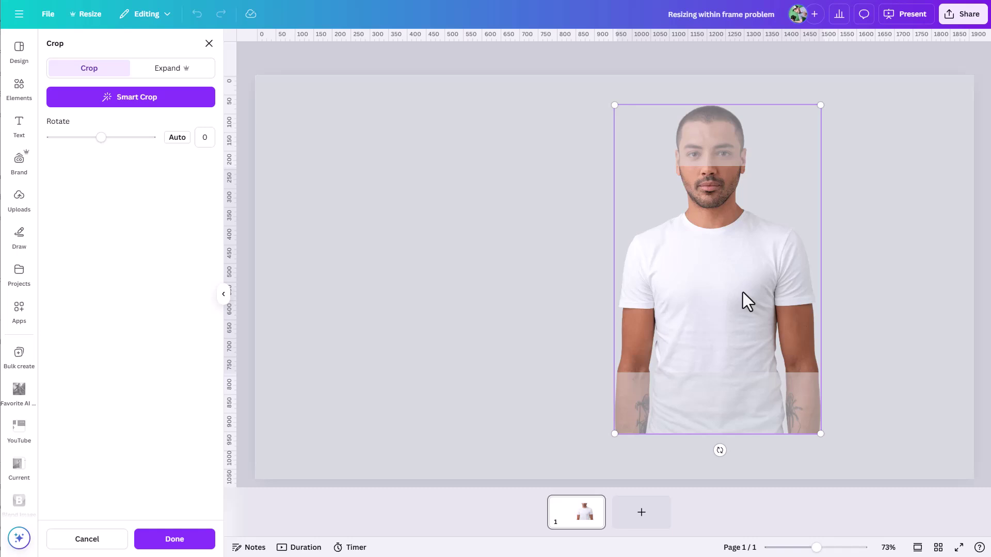
mouse_move(683, 239)
left_mouse_down()
mouse_move(683, 259)
mouse_move(676, 251)
left_mouse_up()
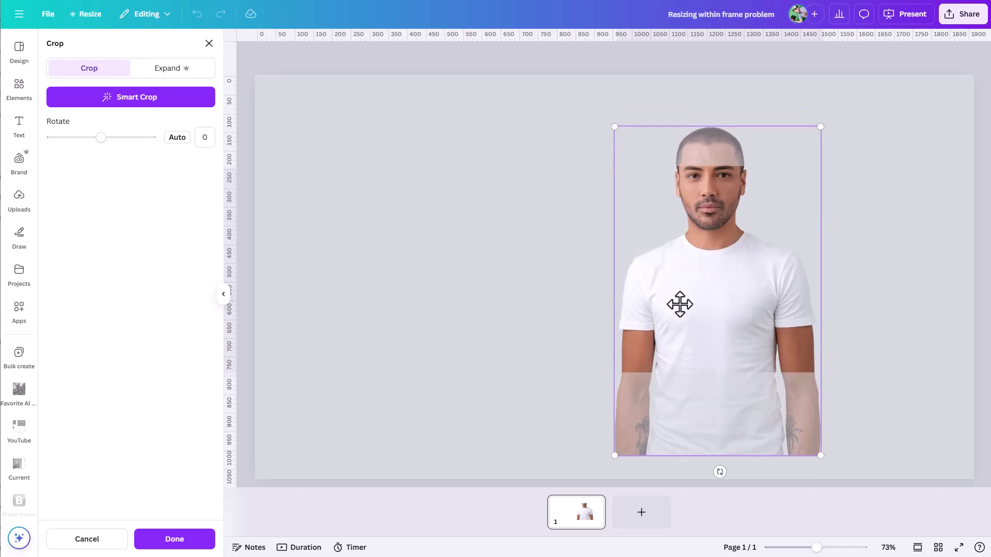
left_click_drag(615, 126, 297, 72)
left_click_drag(677, 199, 675, 303)
left_click_drag(753, 404, 742, 429)
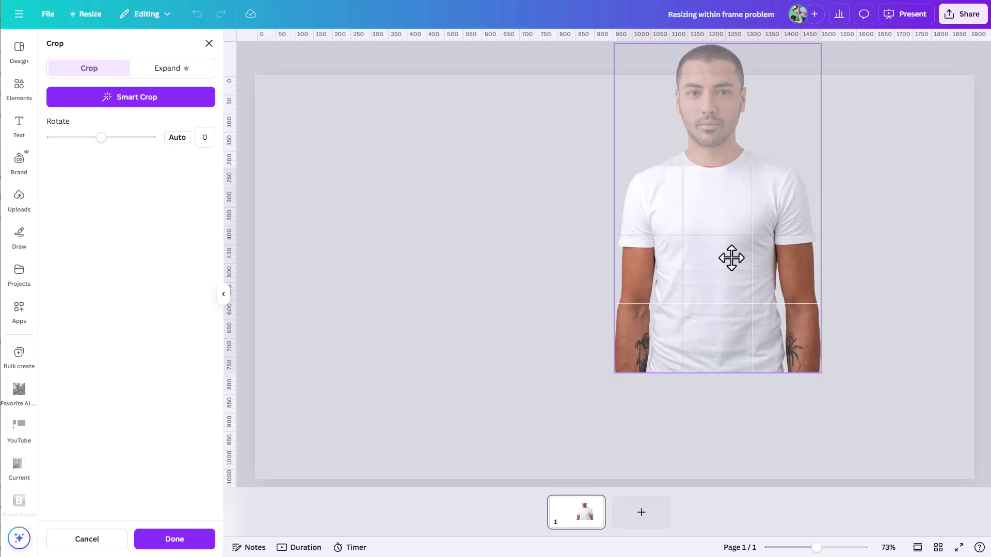
left_click_drag(726, 217, 712, 363)
left_click(549, 283)
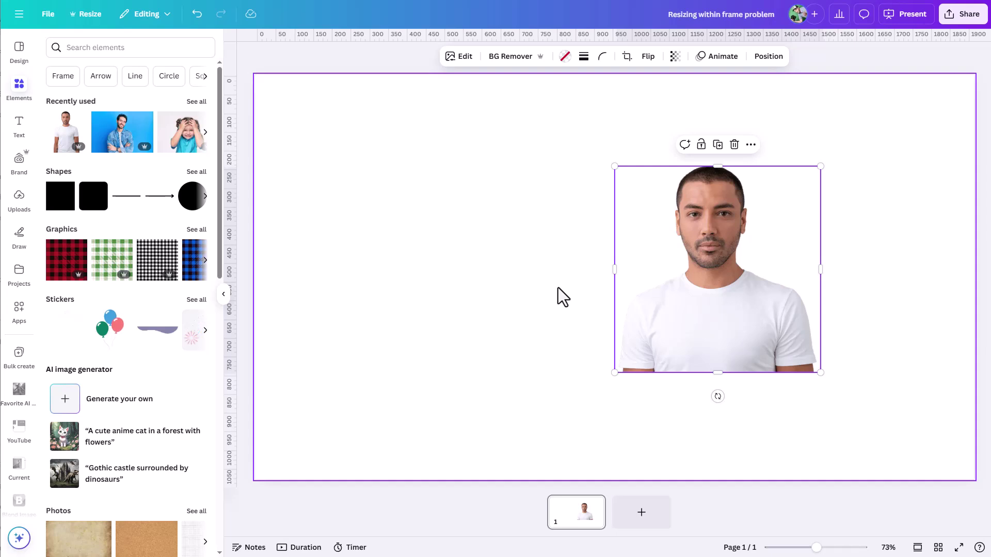
Detach the white T-shirt photo from the frame and place it on the left half of the page
right_click(686, 290)
left_click(734, 498)
left_click_drag(603, 279, 464, 265)
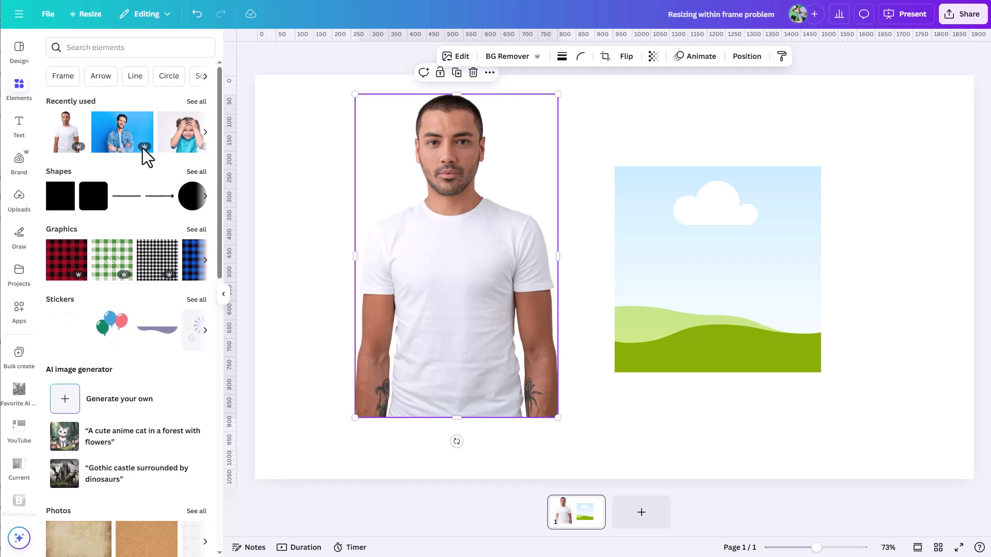
Add the denim-shirt photo, remove its blue background and drop the cut-out into the empty frame
left_click(110, 140)
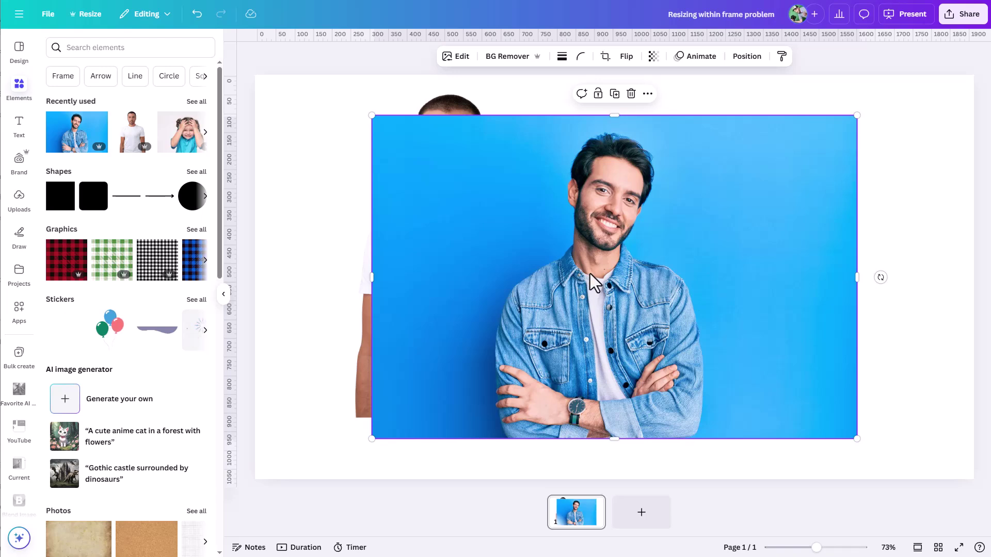
left_click(507, 58)
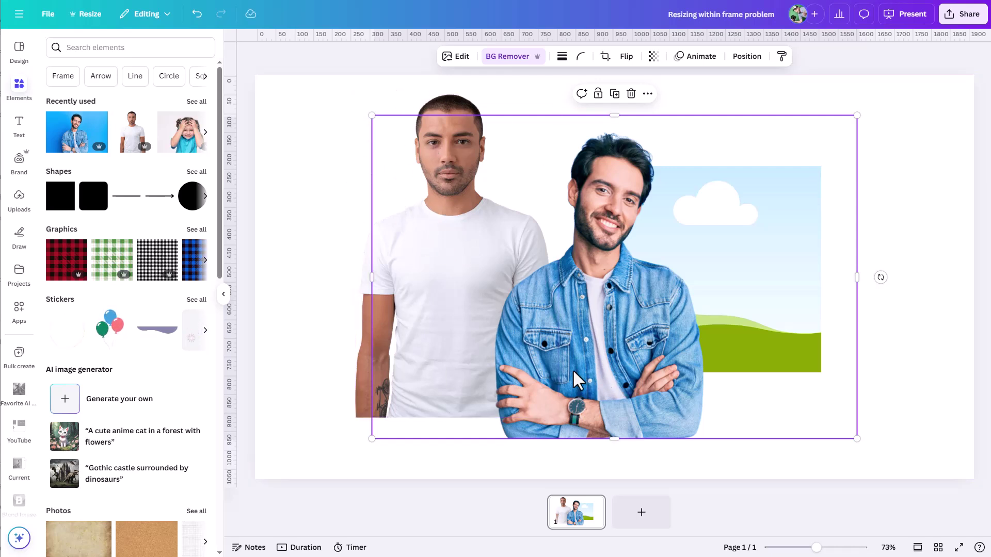
left_click_drag(565, 371, 713, 346)
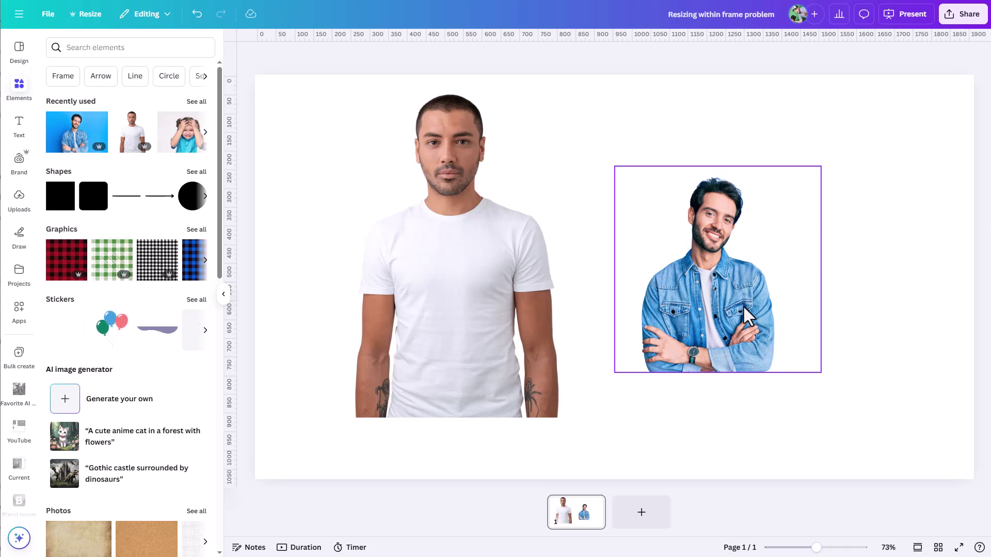
Remove the denim-shirt cut-out from its square frame and delete the emptied frame
left_click(683, 255)
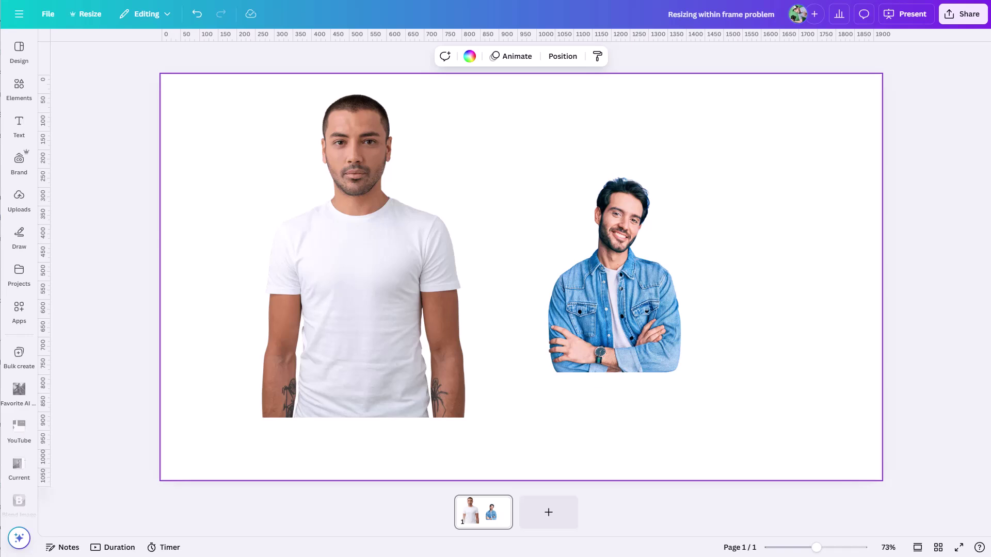
left_click(596, 256)
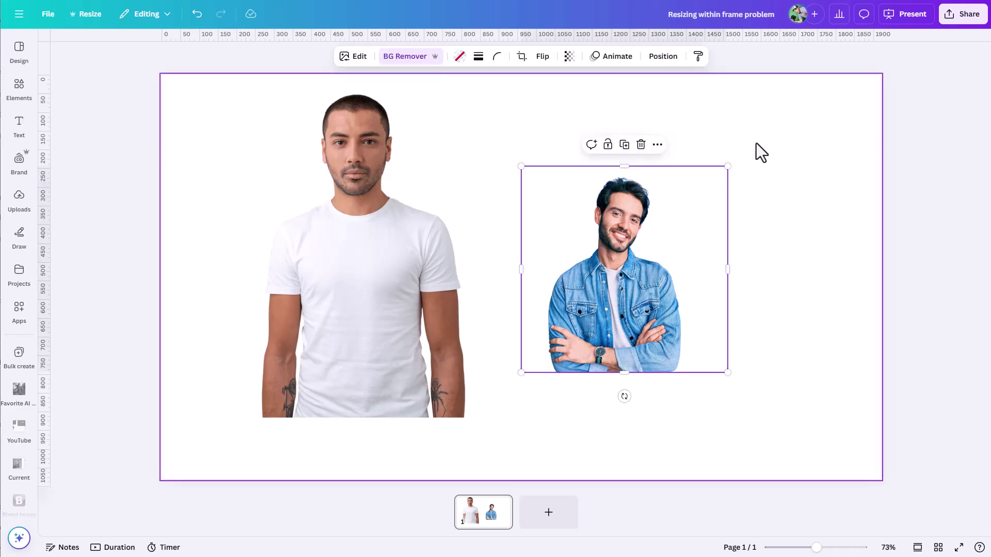
key("Delete")
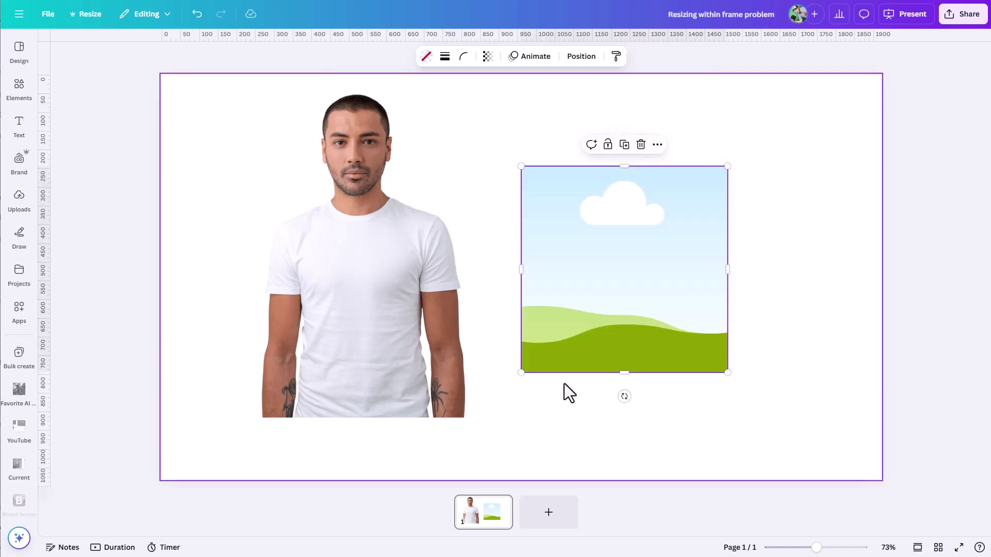
key("Delete")
Search the elements for "circle frame", add the plain circle frame and place it beside the white T-shirt photo
left_click(383, 280)
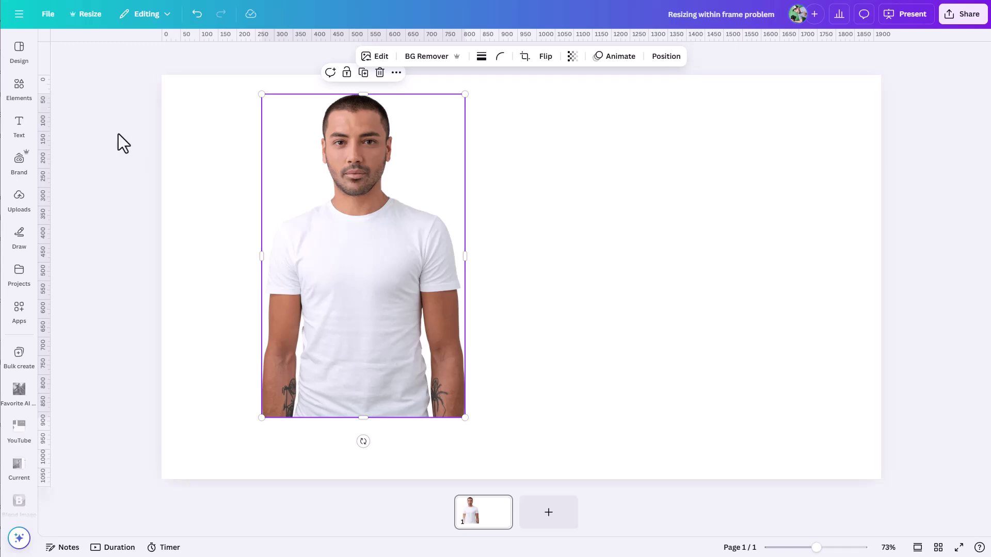
left_click(25, 94)
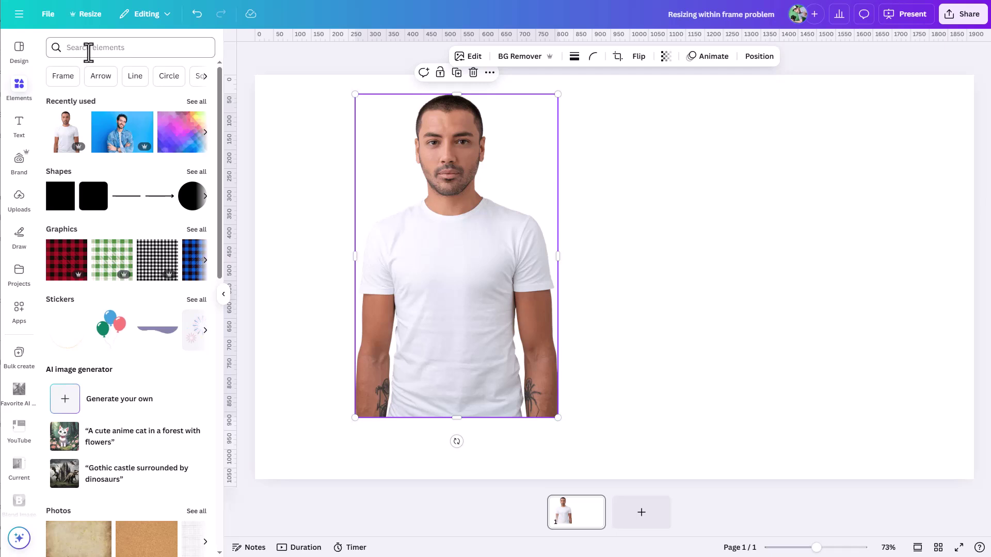
left_click(88, 47)
type("c")
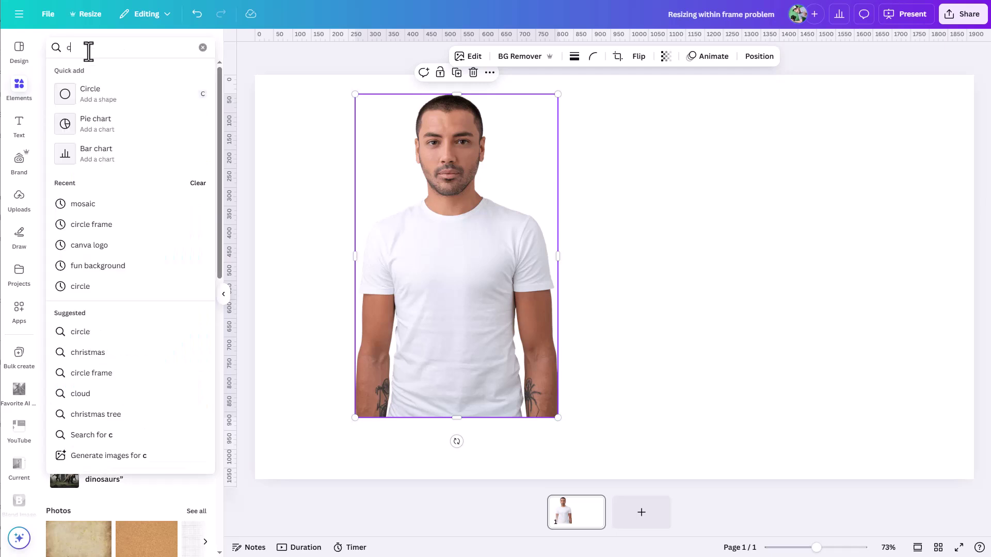
type("ircle fram")
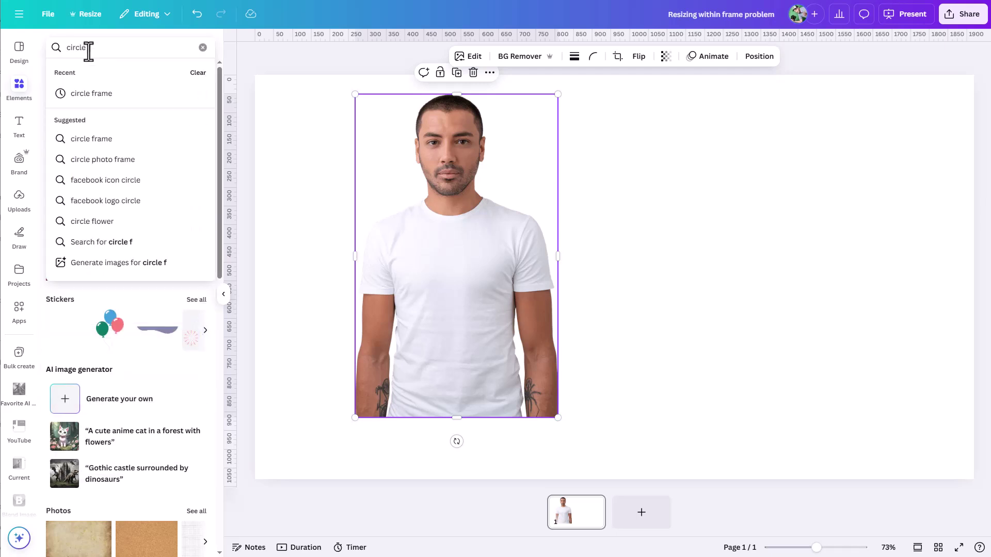
type("e")
key("Return")
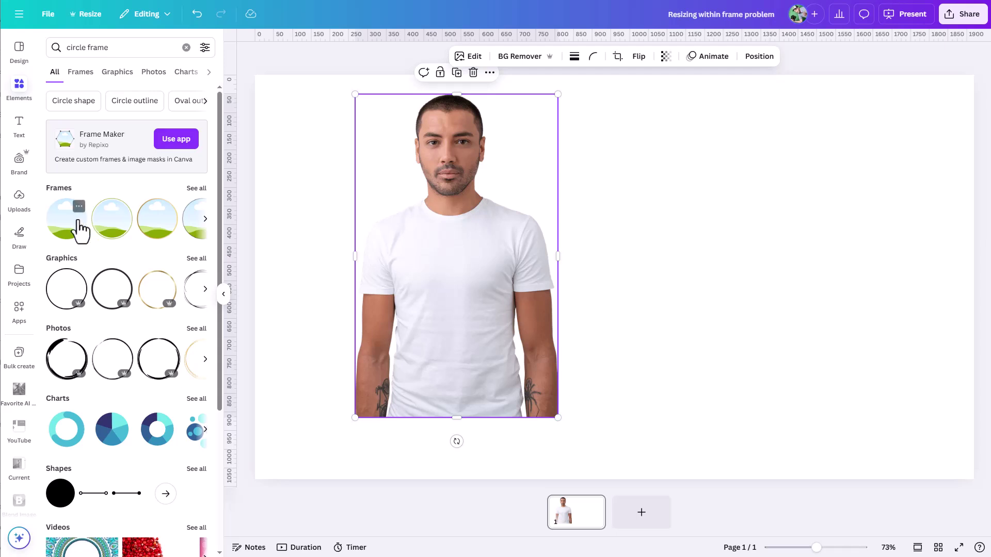
left_click(82, 223)
left_click_drag(608, 280, 695, 276)
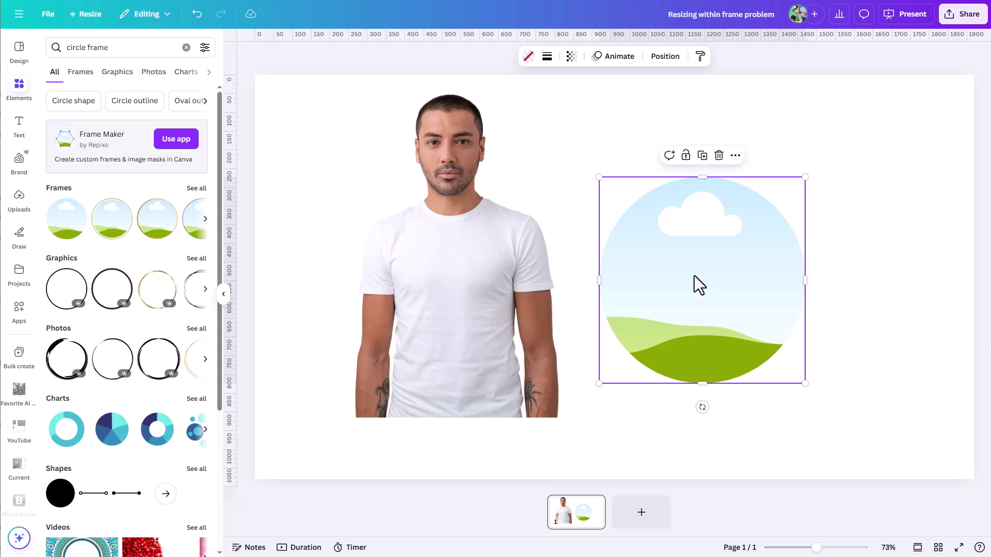
Duplicate the circle frame, place the copy lower on the page and fill the original frame with the yellow brand color
right_click(710, 274)
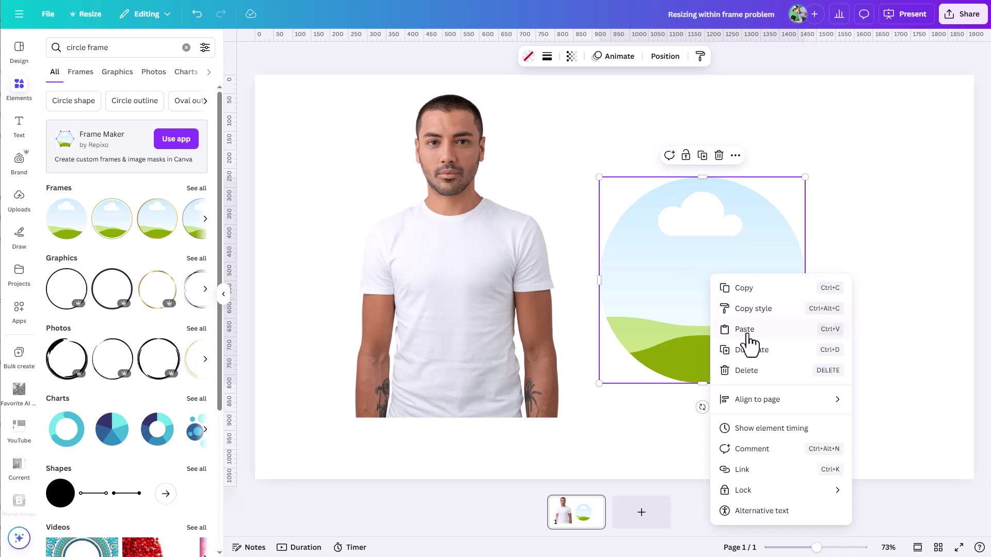
left_click(754, 350)
left_click_drag(722, 326, 838, 360)
left_click(649, 263)
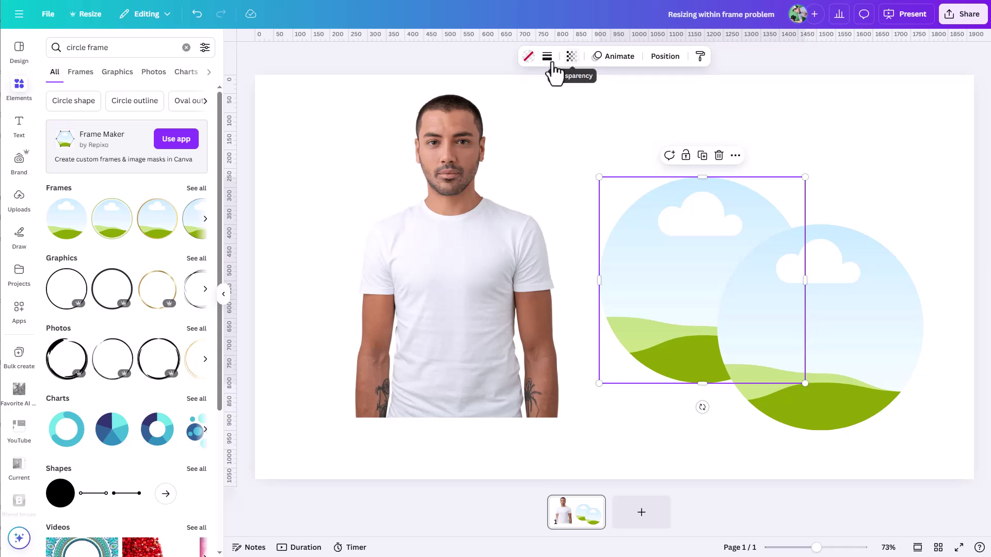
left_click(528, 57)
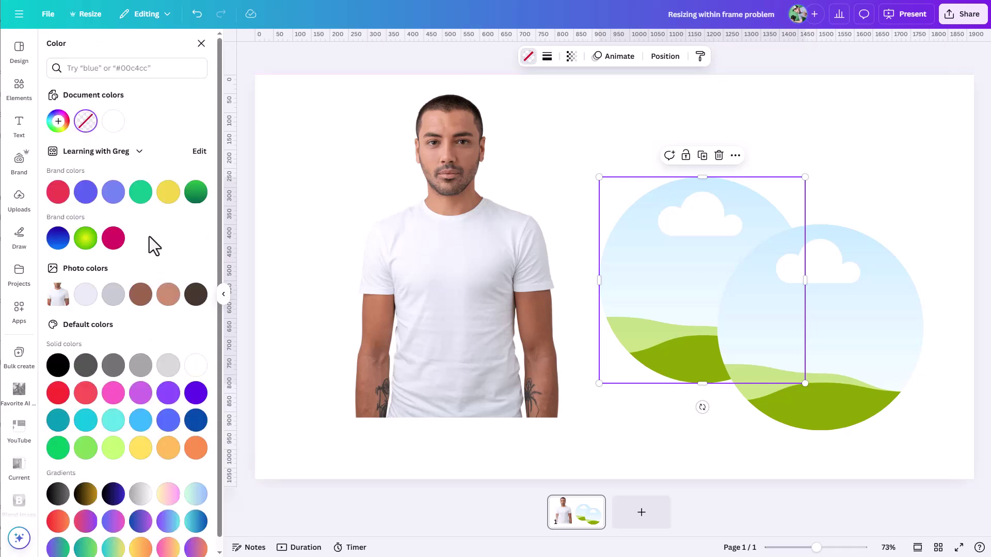
left_click(168, 192)
Move the yellow circle closer to the white T-shirt photo and align the empty circle frame exactly on top of it
left_click_drag(664, 223, 640, 189)
left_click(813, 324)
left_click_drag(814, 324, 674, 250)
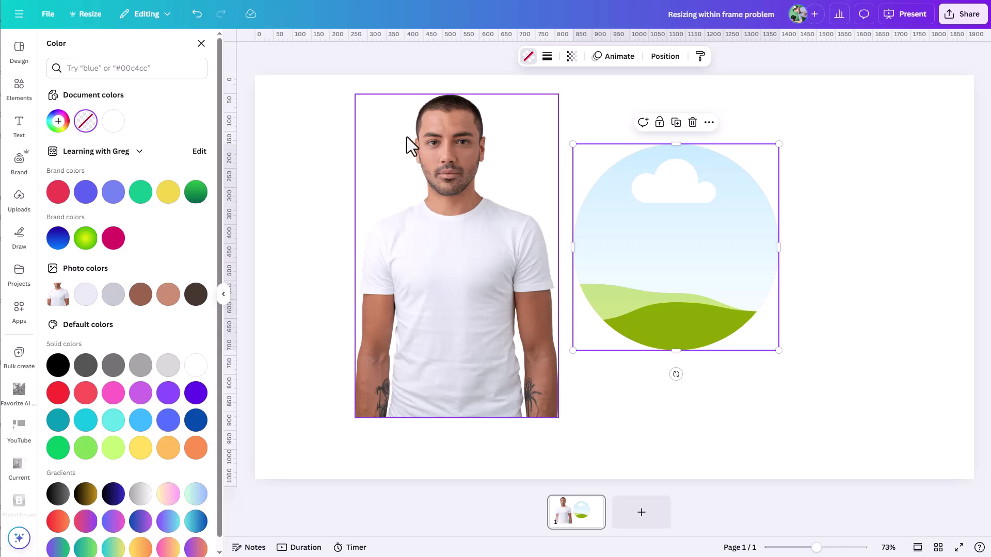
Drop the white T-shirt photo into the upper circle frame and reposition it so the head and shoulders show
left_click_drag(476, 318, 674, 305)
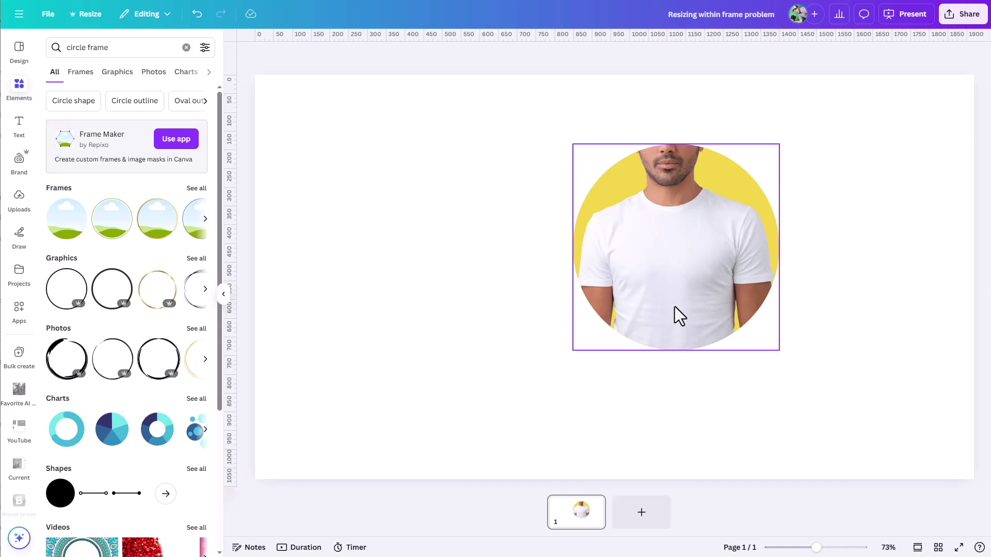
double_click(685, 256)
left_click_drag(681, 241, 700, 399)
left_click(882, 294)
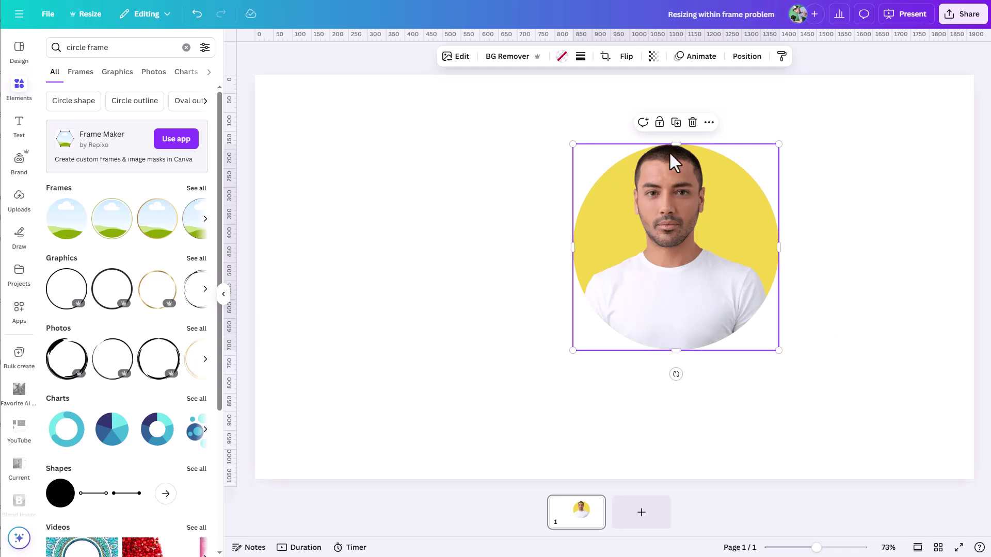
mouse_move(572, 145)
left_mouse_down()
mouse_move(508, 104)
mouse_move(620, 187)
mouse_move(570, 145)
left_mouse_up()
left_click(458, 191)
double_click(603, 233)
left_click(505, 166)
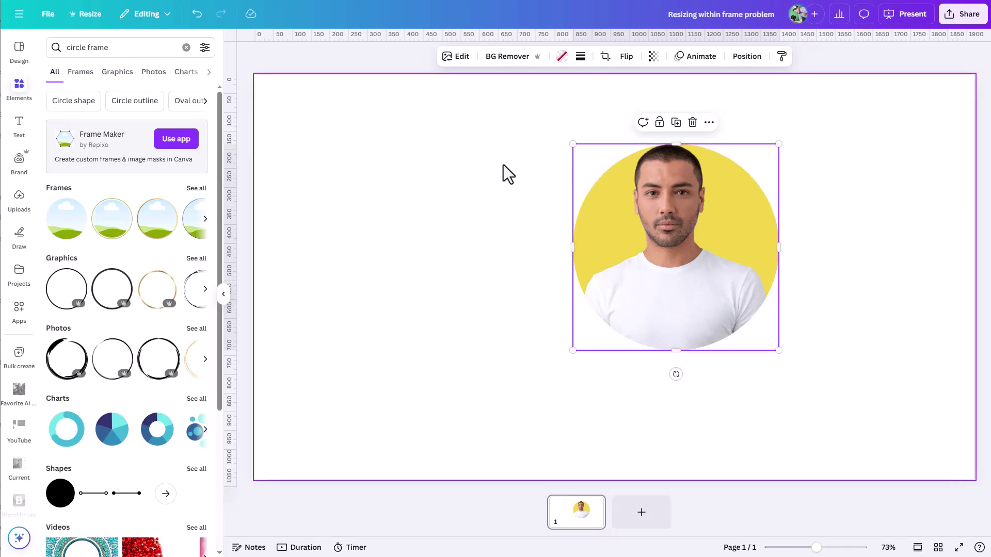
Detach the white T-shirt photo from the circle frame and paste a copy of it onto a new second page
right_click(641, 276)
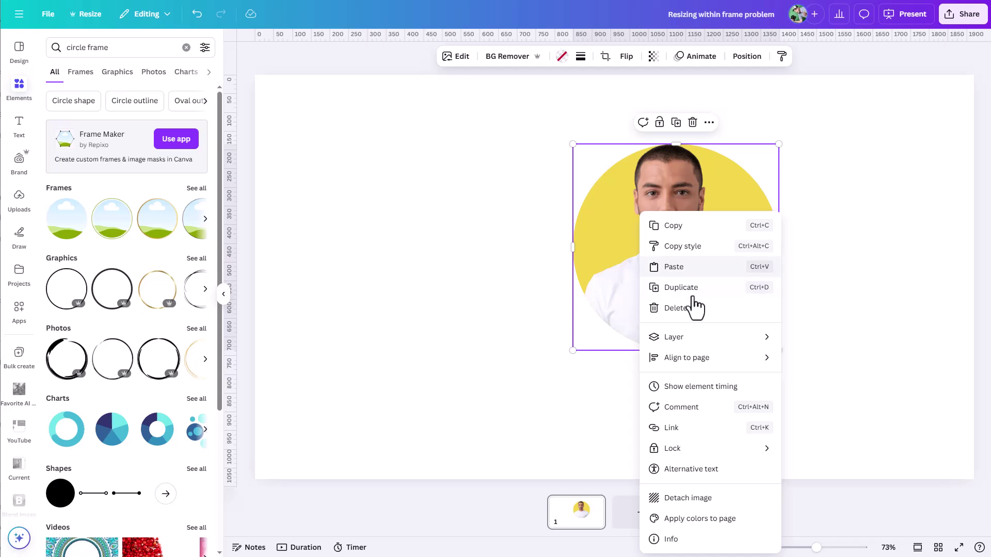
left_click(693, 497)
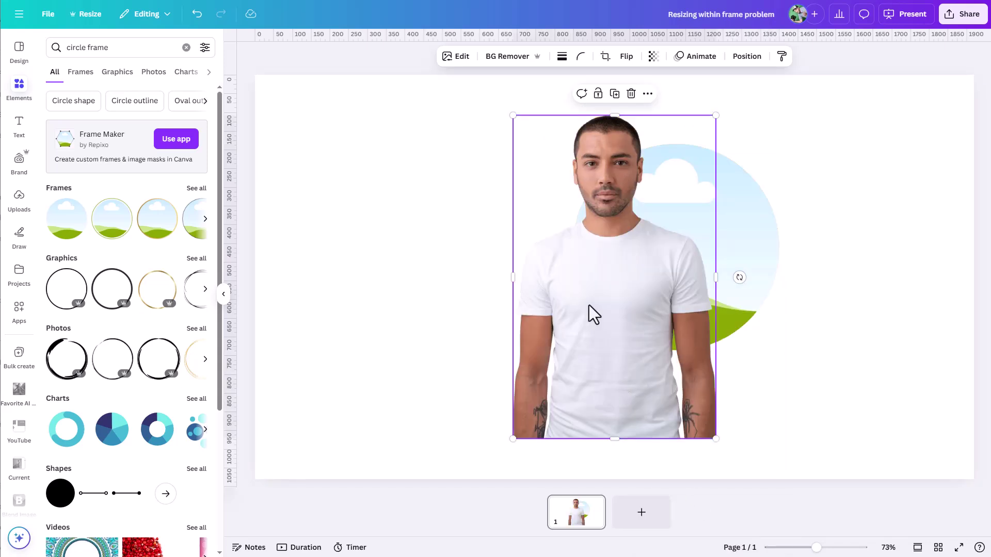
left_click(642, 513)
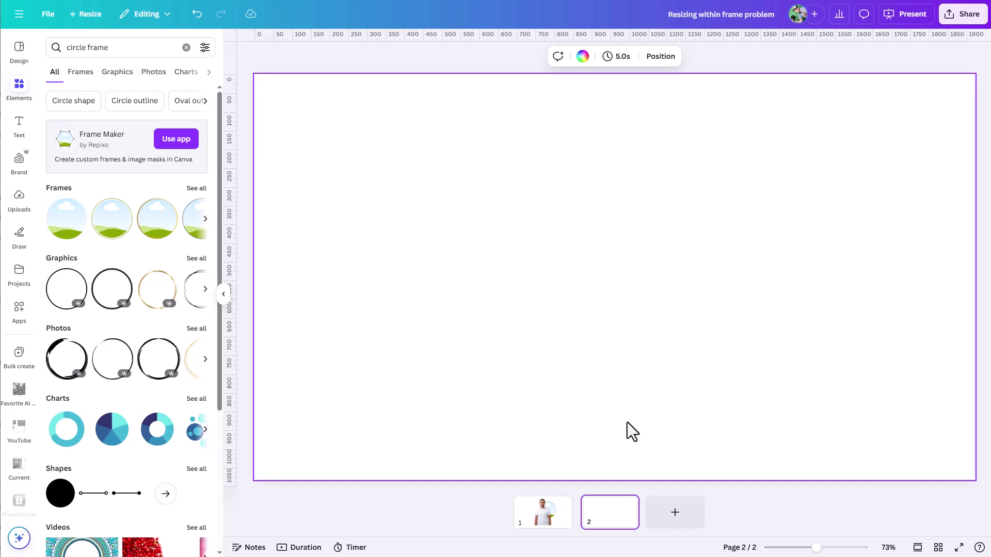
key("ctrl+v")
Align the photo with the bottom edge of page 2, shrink it and center it horizontally
left_click_drag(639, 407, 639, 432)
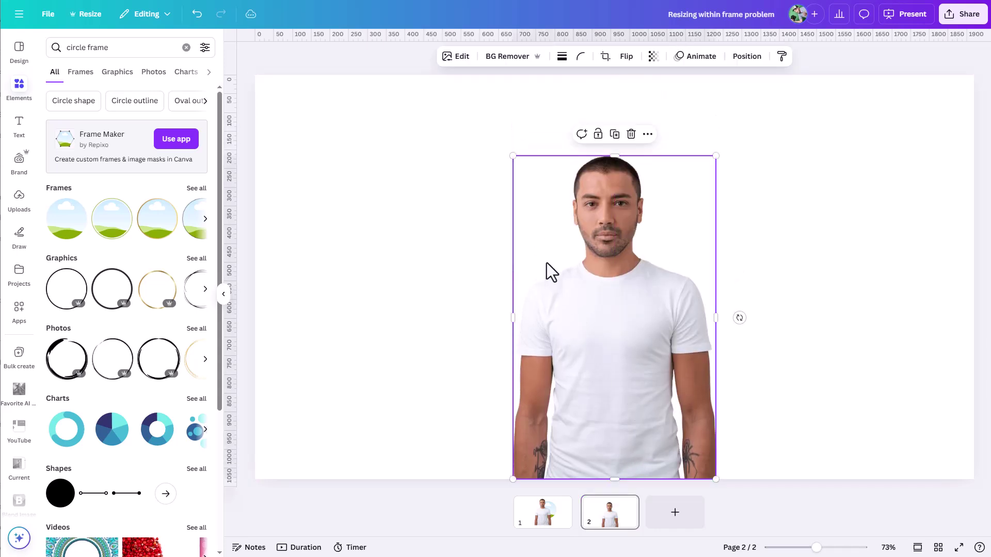
left_click_drag(513, 155, 599, 289)
left_click(774, 319)
left_click_drag(651, 393, 617, 390)
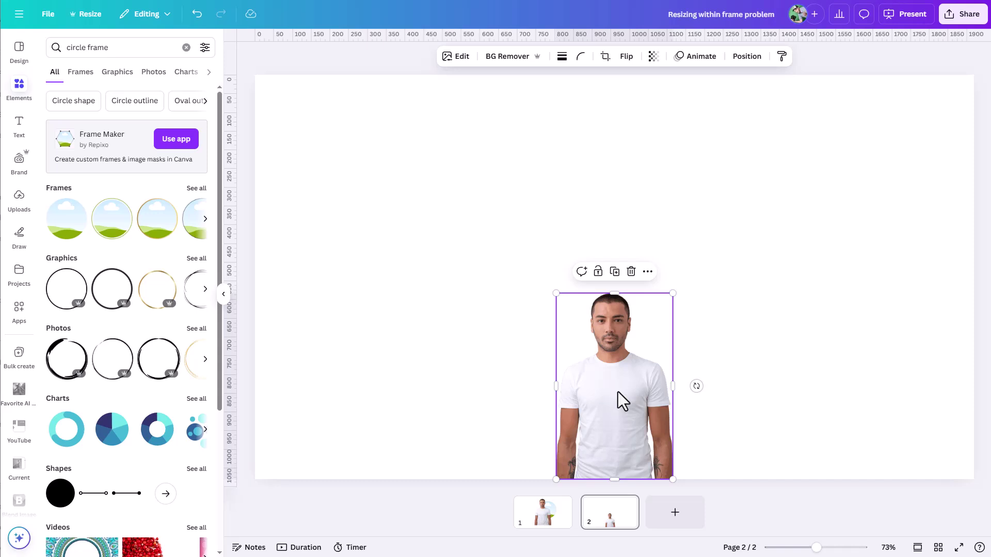
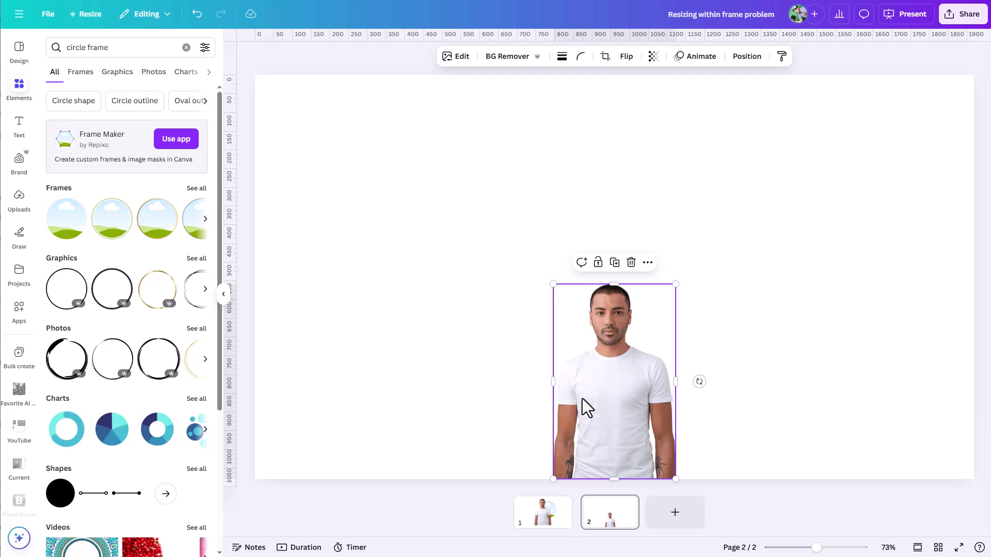
Open the download settings, choose JPG as the file type and set the quality to 100
left_click(952, 21)
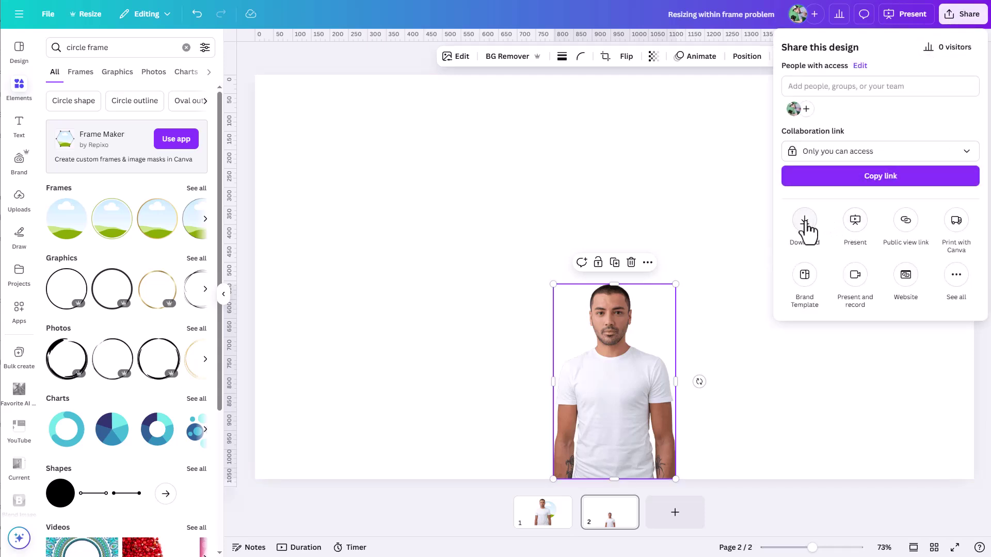
left_click(805, 227)
left_click(926, 95)
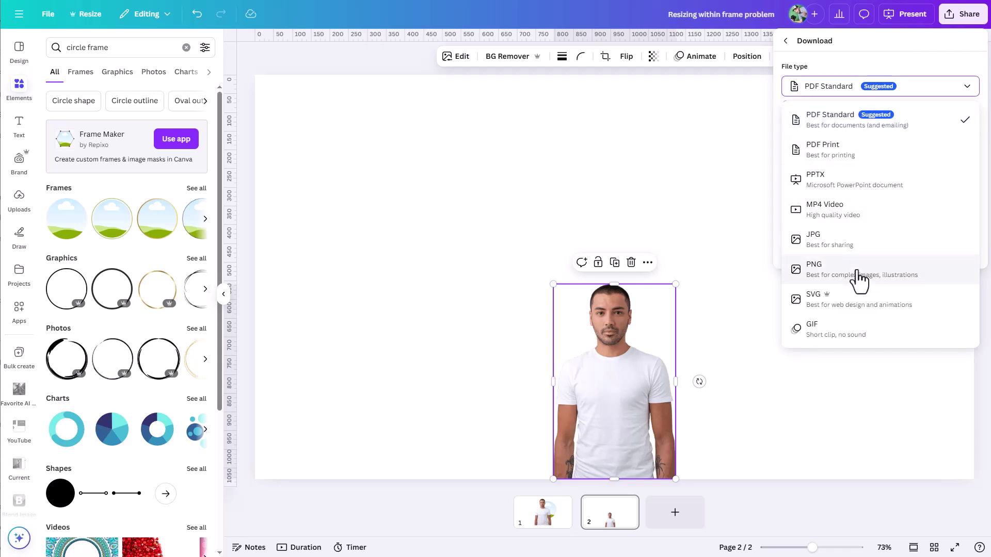
left_click(845, 241)
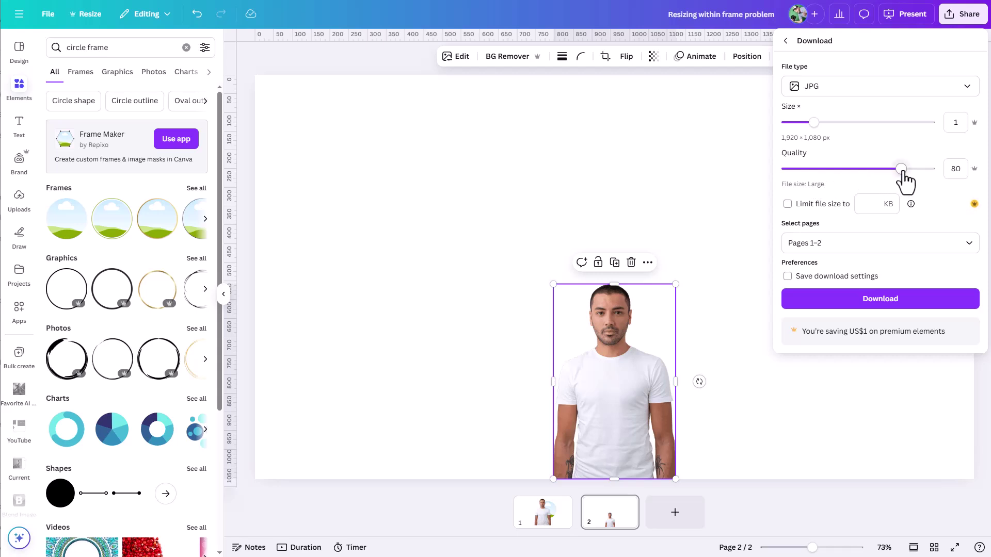
left_click_drag(901, 169, 962, 184)
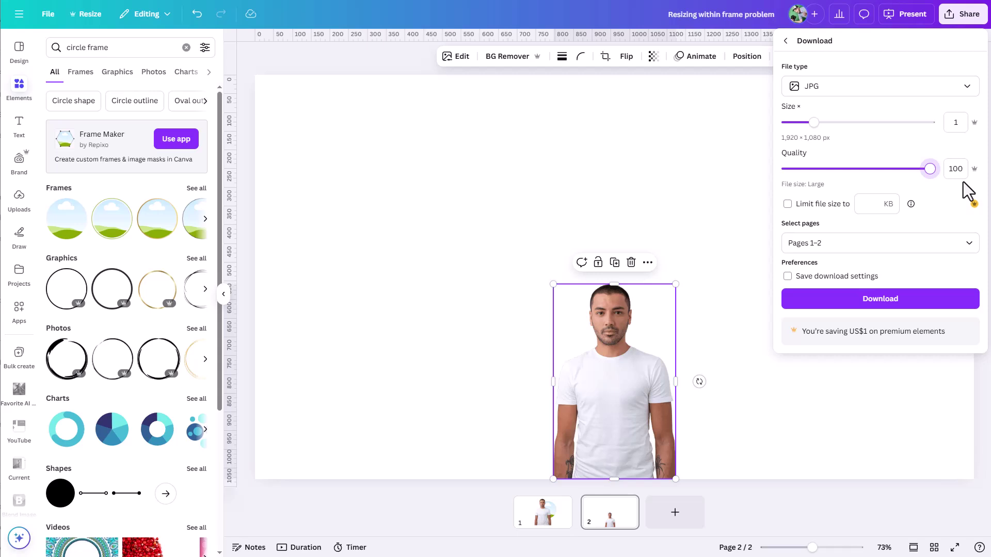
Change the download file type to PNG with a size multiplier of 3.125, and close the settings without downloading
left_click(888, 87)
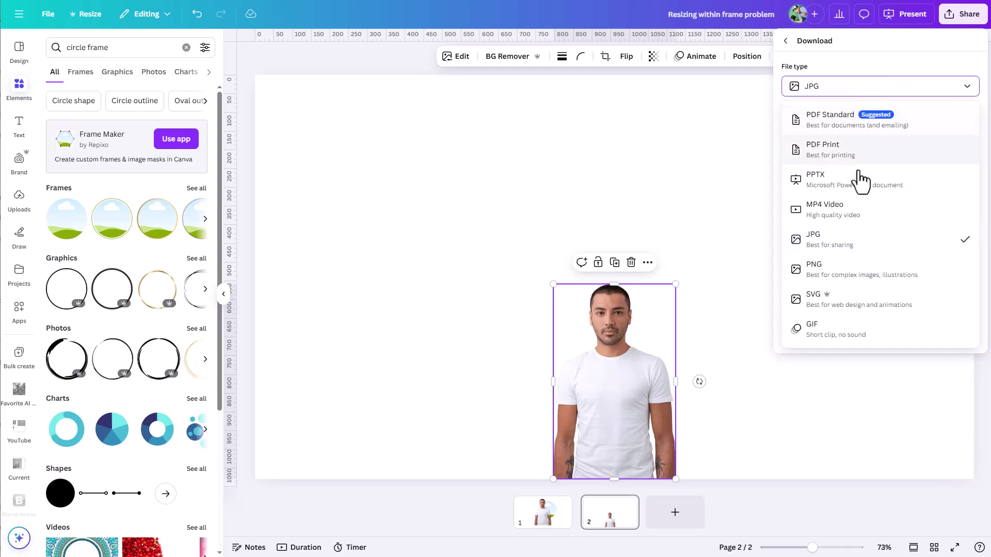
left_click(839, 274)
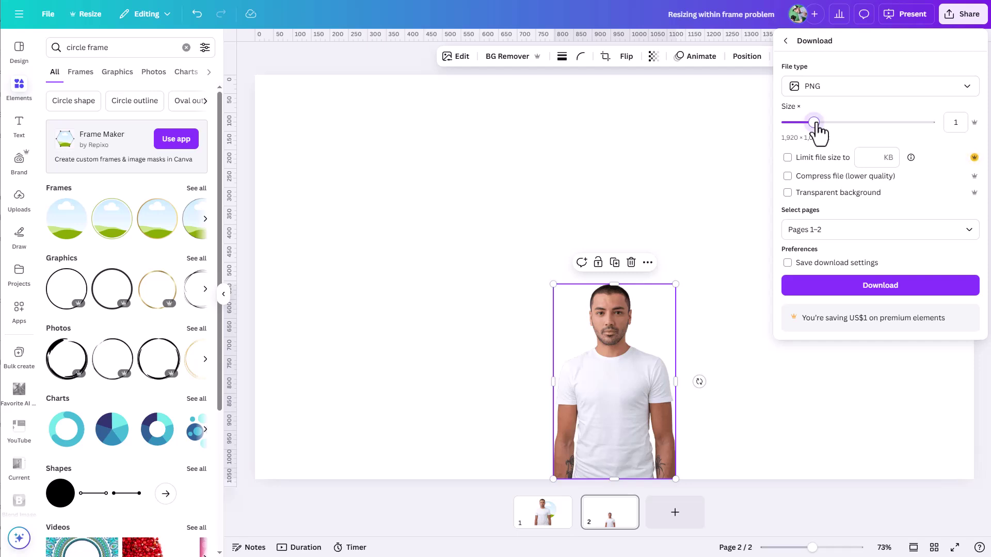
left_click_drag(817, 125, 963, 130)
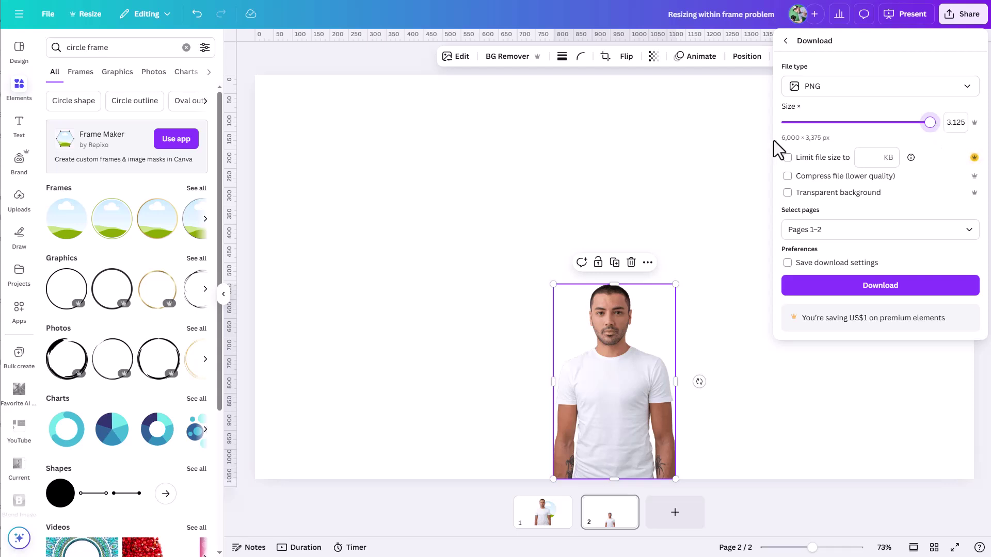
key("Escape")
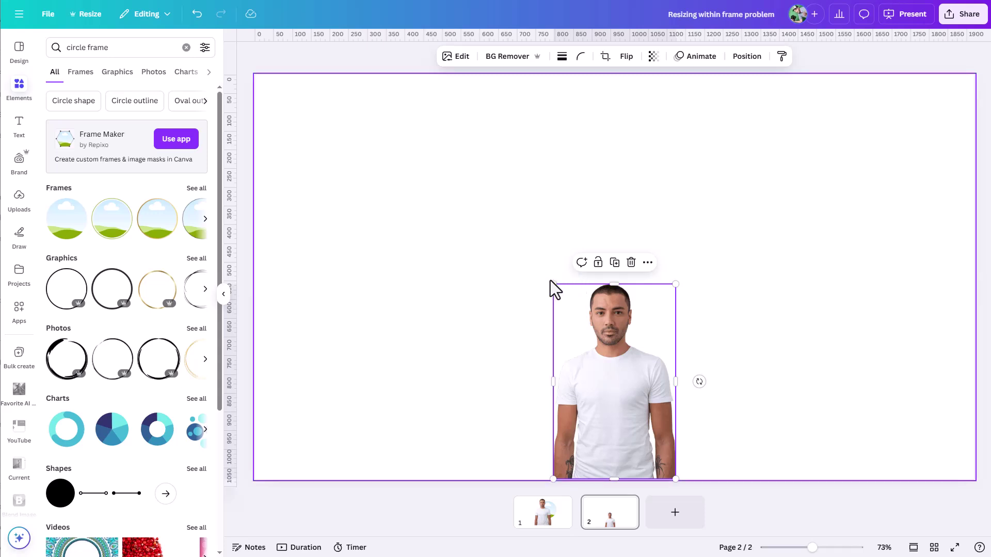
Enlarge the white T-shirt photo slightly on page 2, keeping its base on the page's bottom edge
mouse_move(550, 281)
left_mouse_down()
mouse_move(564, 310)
mouse_move(548, 285)
left_mouse_up()
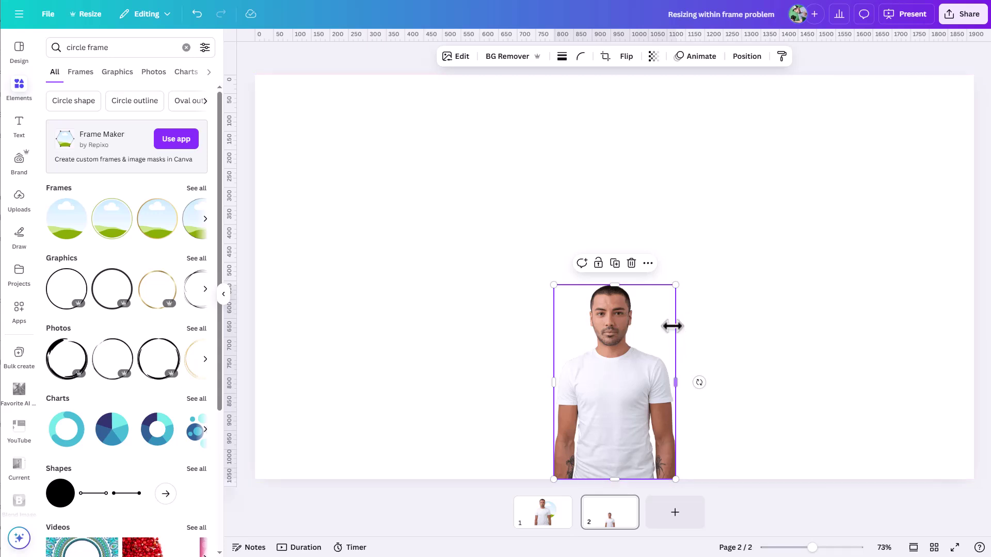
left_click_drag(552, 282, 532, 267)
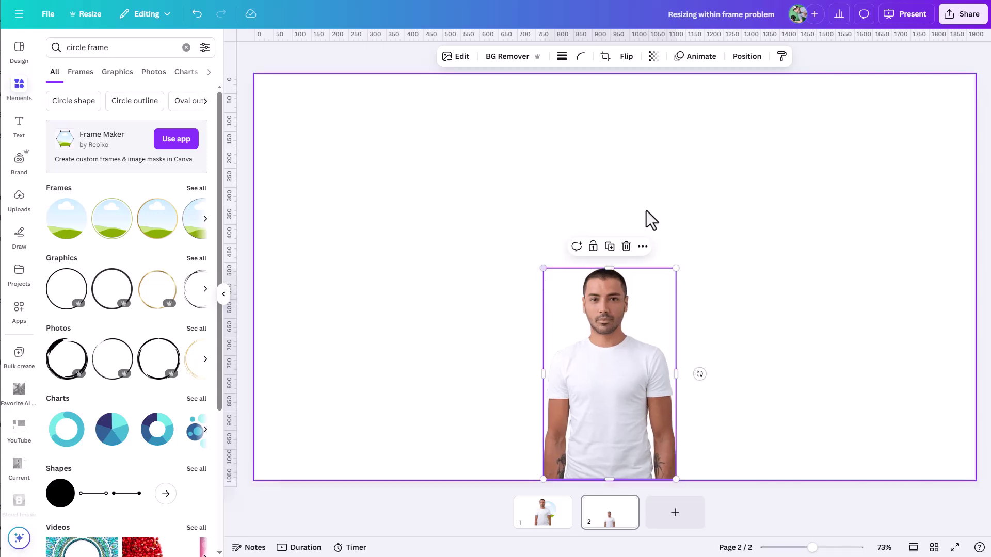
Set up a PNG download with a transparent background, limited to the current page (Page 2)
left_click(963, 16)
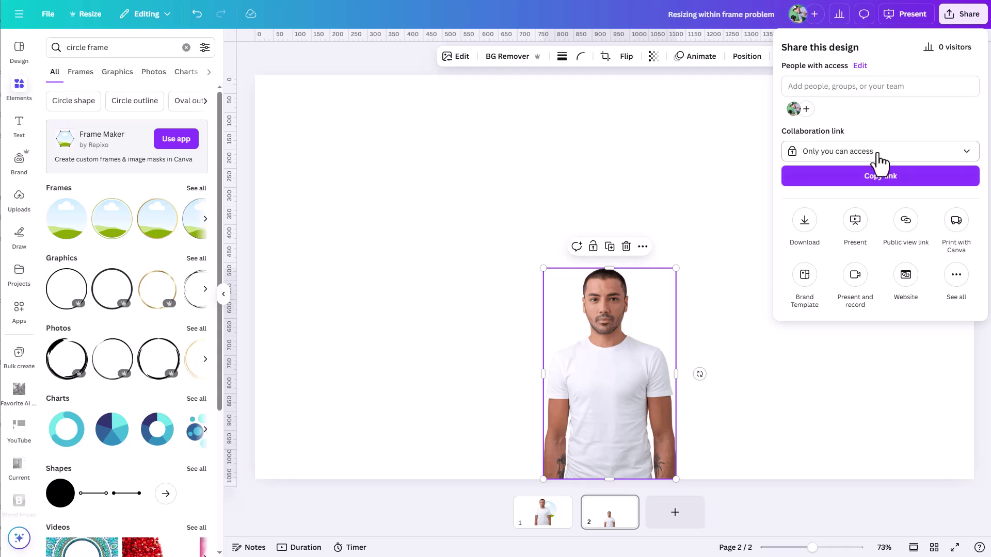
left_click(807, 227)
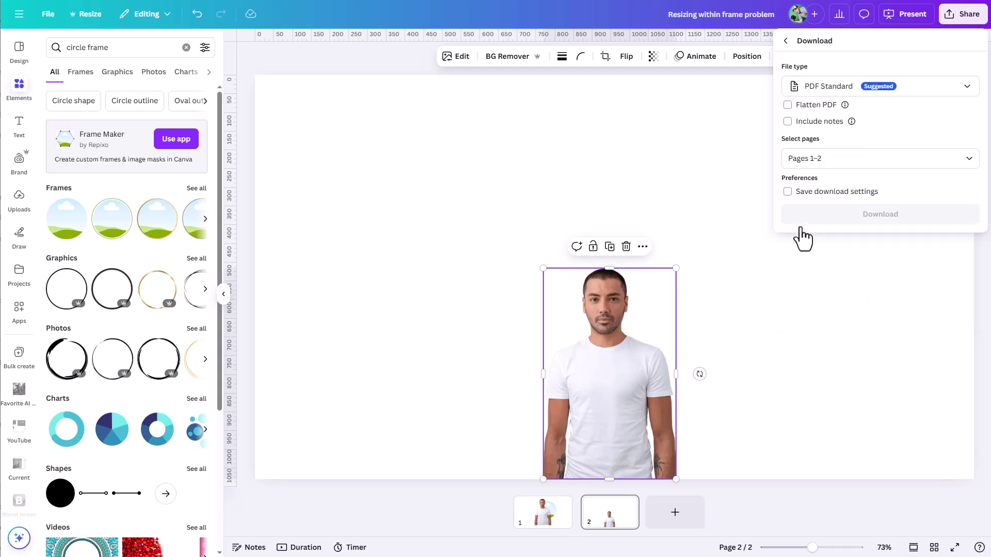
left_click(824, 88)
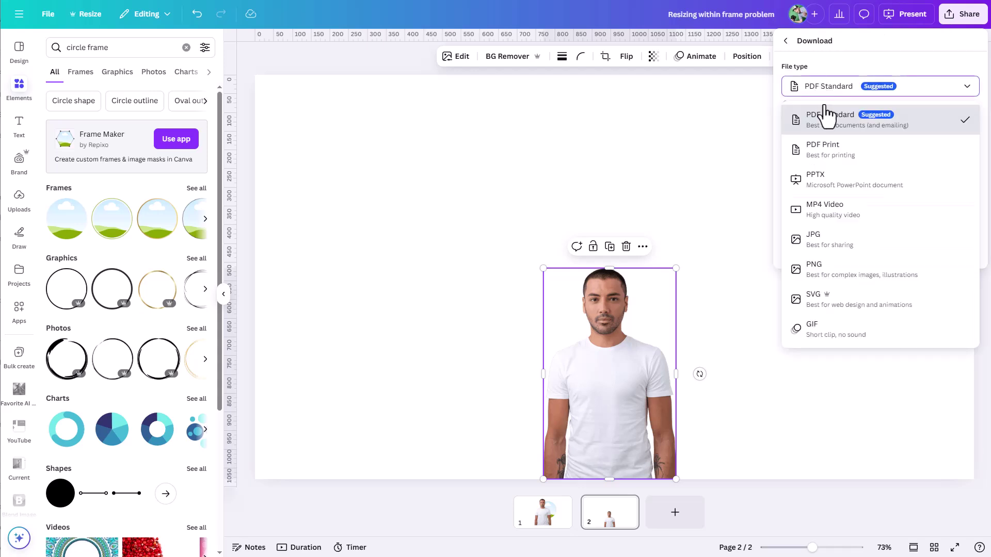
left_click(829, 270)
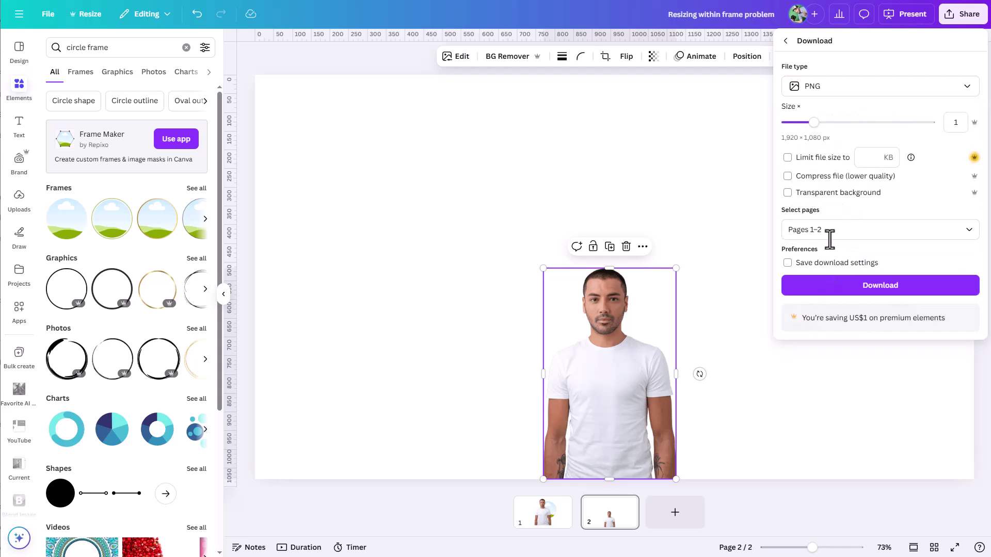
left_click(789, 195)
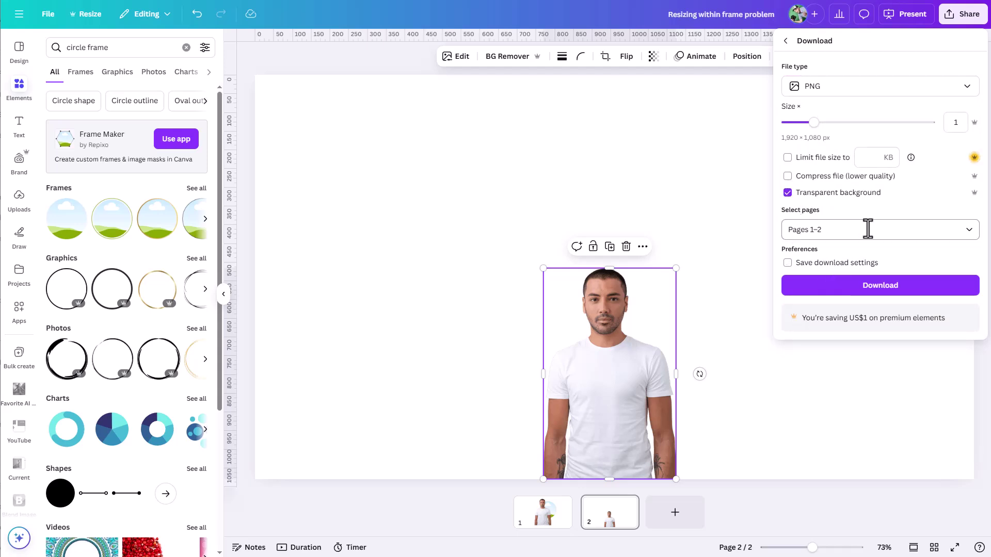
left_click(954, 232)
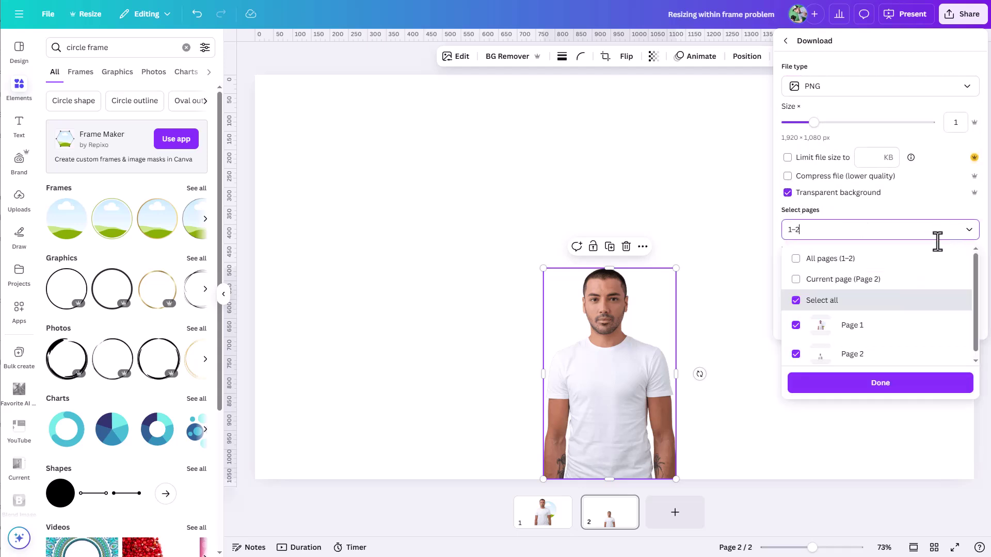
left_click(798, 281)
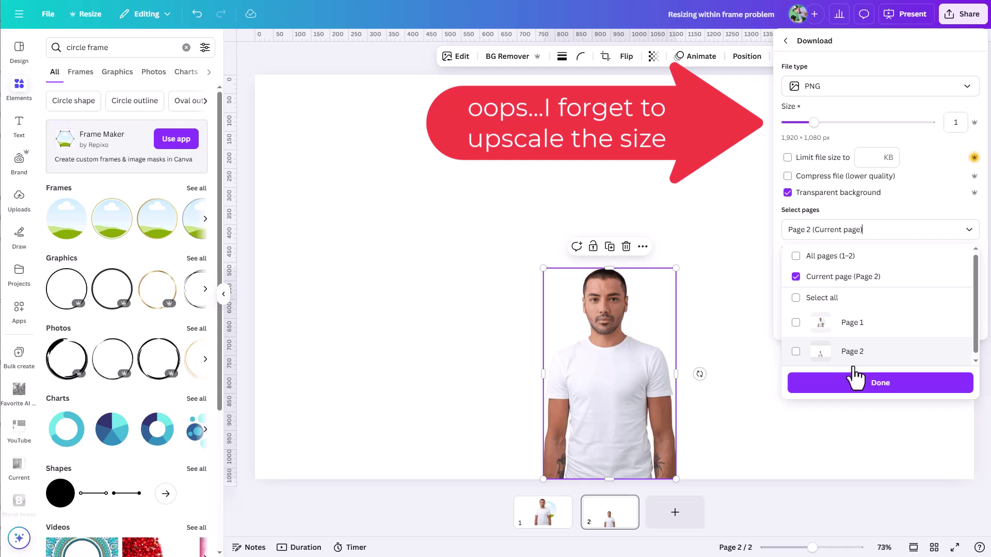
left_click(881, 393)
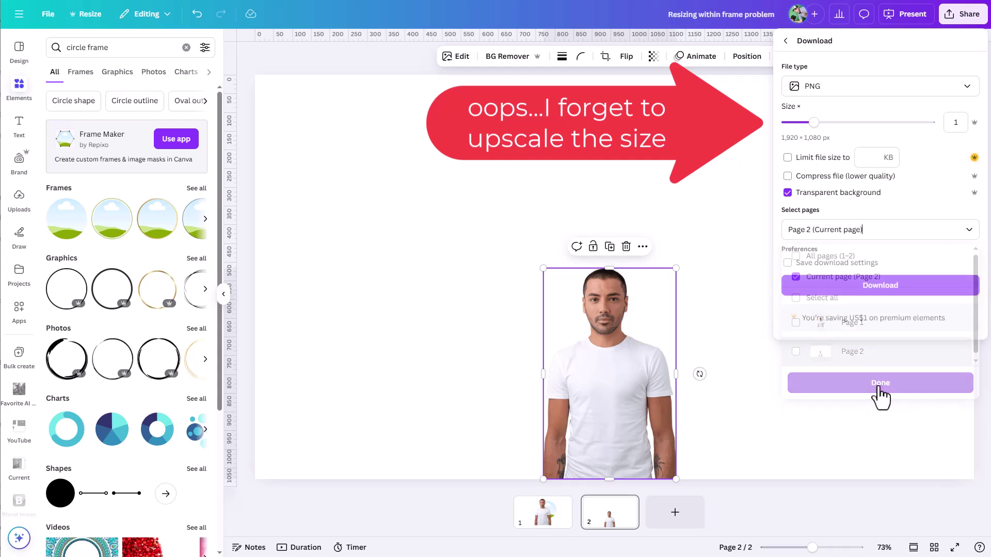
Download the page, save it as headshot, and add the downloaded file to the uploaded images
left_click(882, 285)
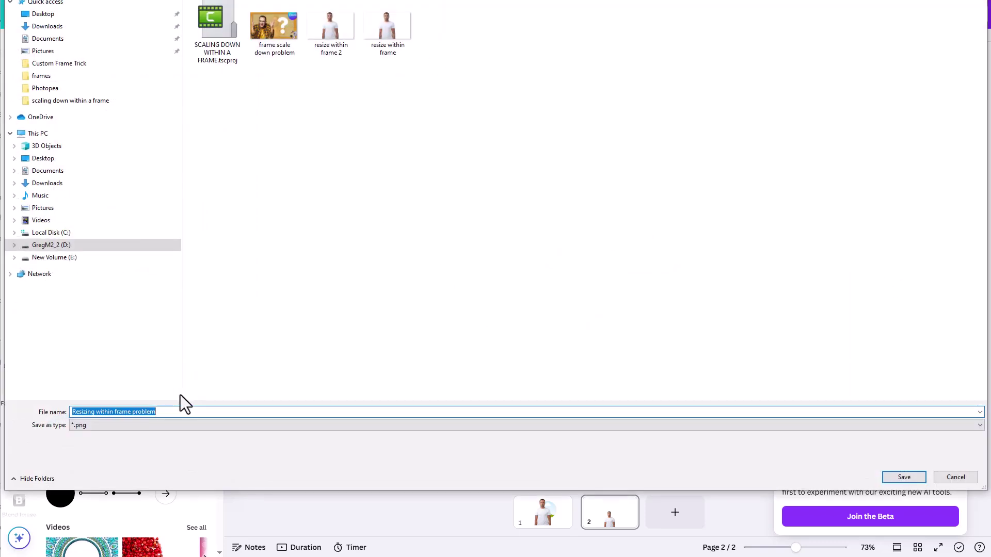
left_click_drag(177, 414, 2, 423)
type("headshot")
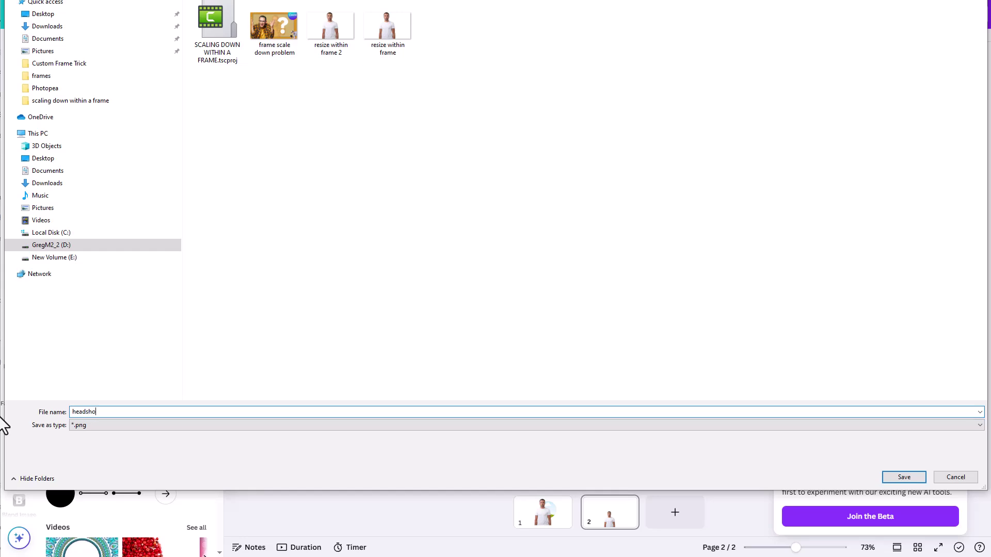
key("Return")
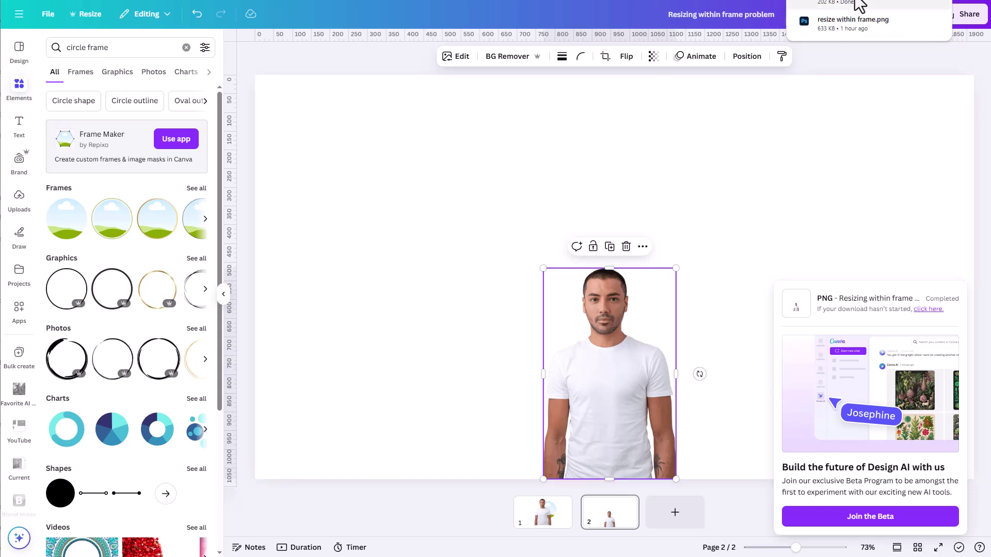
left_click_drag(858, 4, 150, 245)
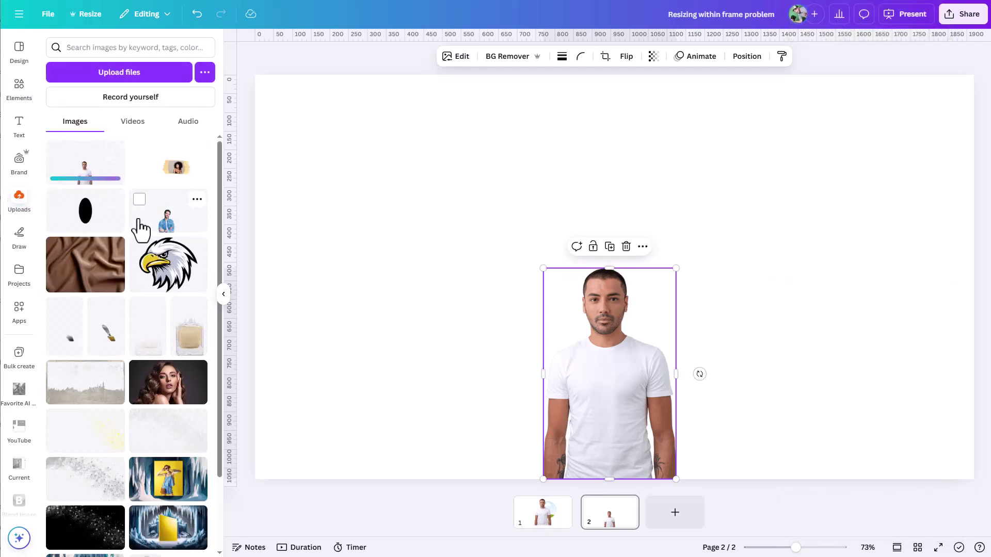
On page 1, drop the loose T-shirt photo into the circle frame and shift it down to show the whole head
left_click(527, 524)
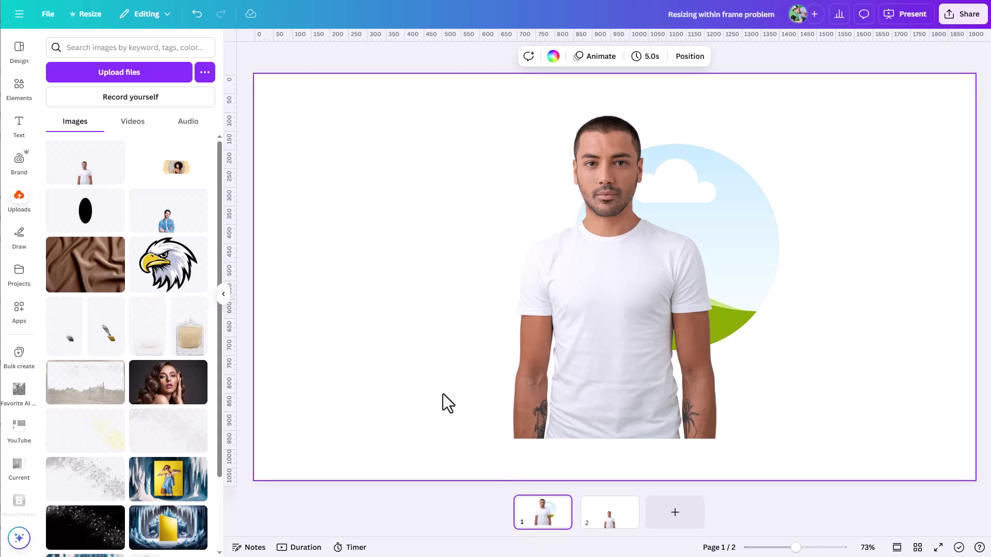
left_click_drag(561, 320, 411, 327)
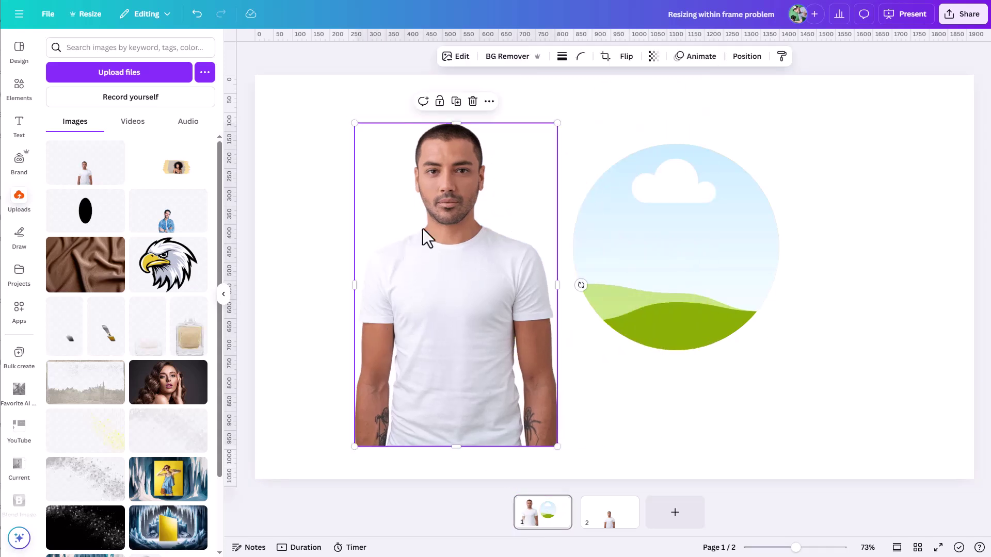
left_click_drag(464, 301, 712, 284)
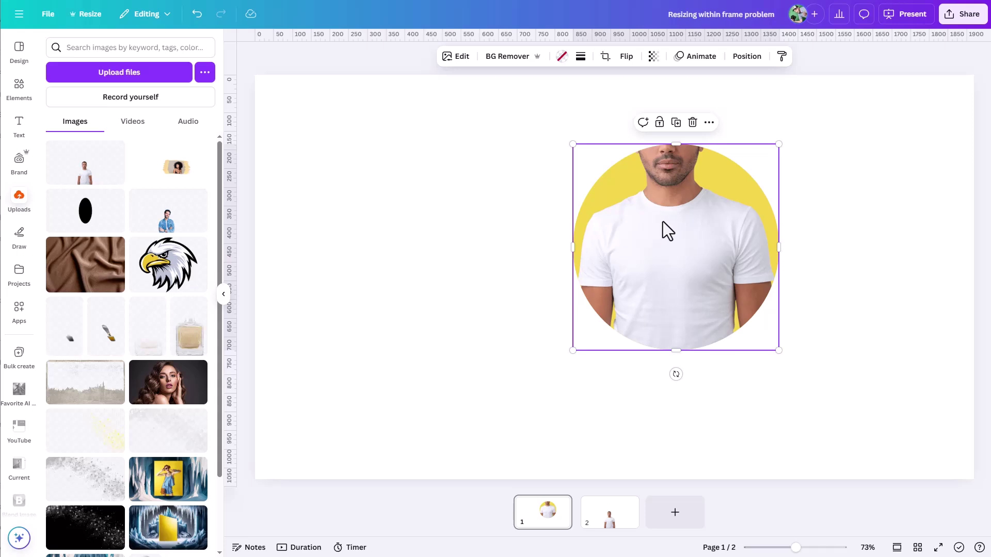
double_click(676, 213)
left_click_drag(675, 210, 675, 294)
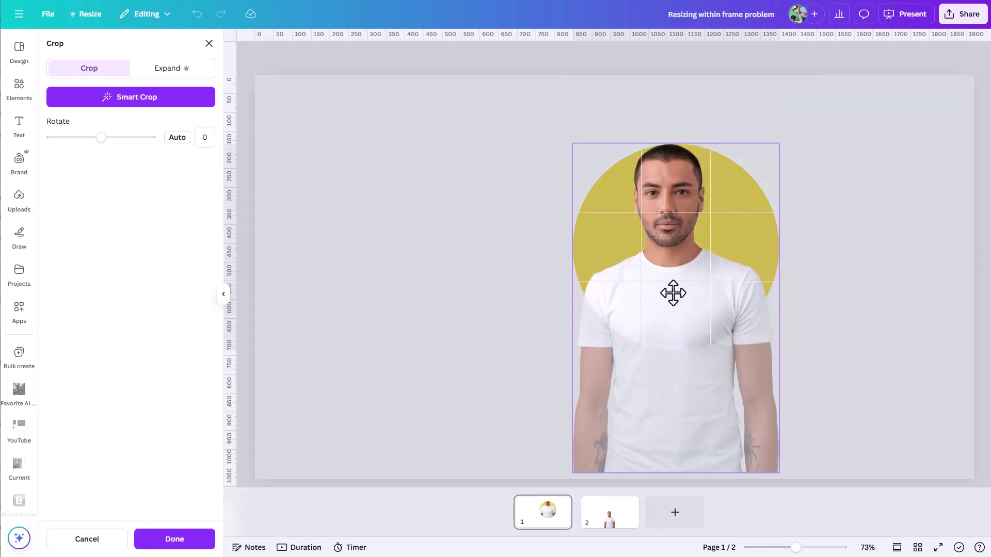
left_click(506, 278)
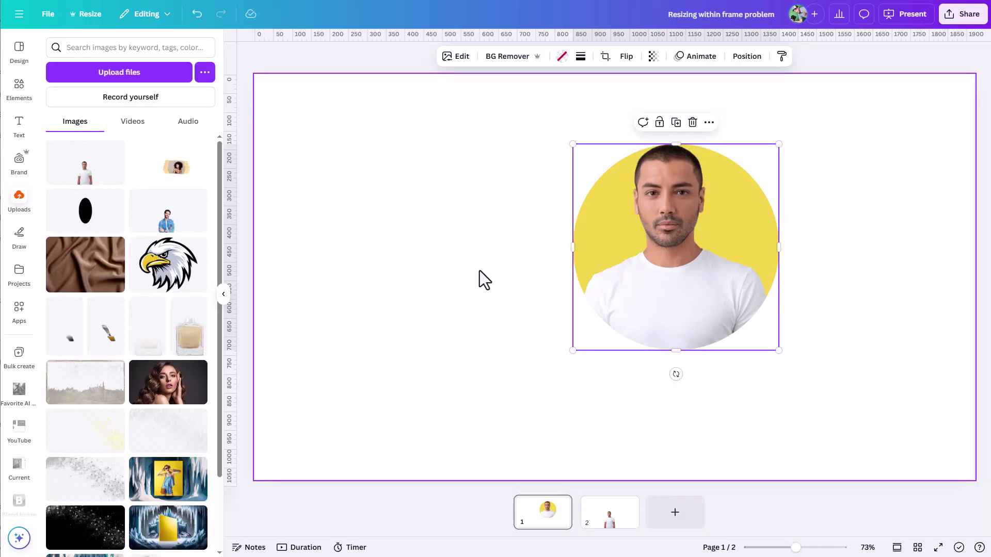
Add the newly uploaded headshot image to page 1 and drop it into the circle frame, replacing the photo there
left_click(95, 176)
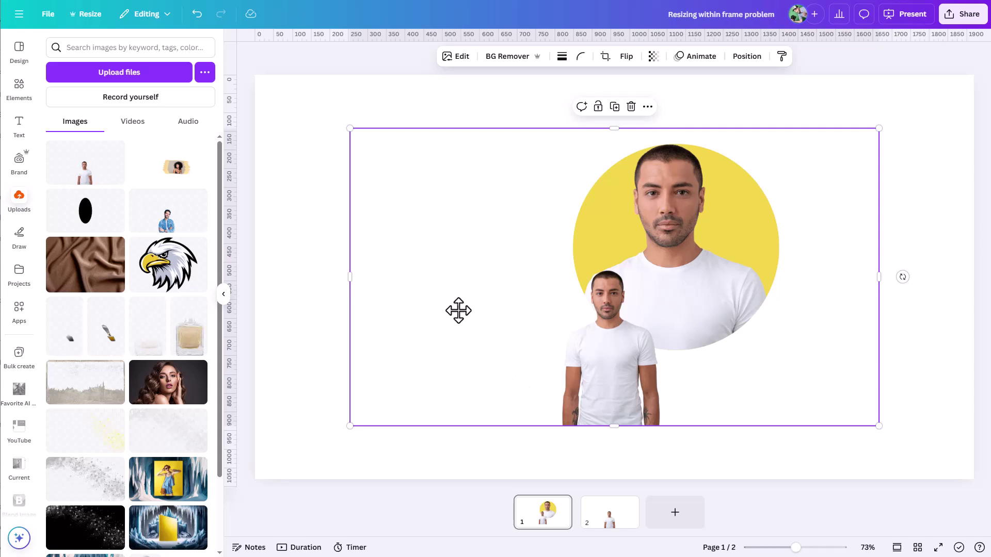
left_click_drag(458, 309, 308, 330)
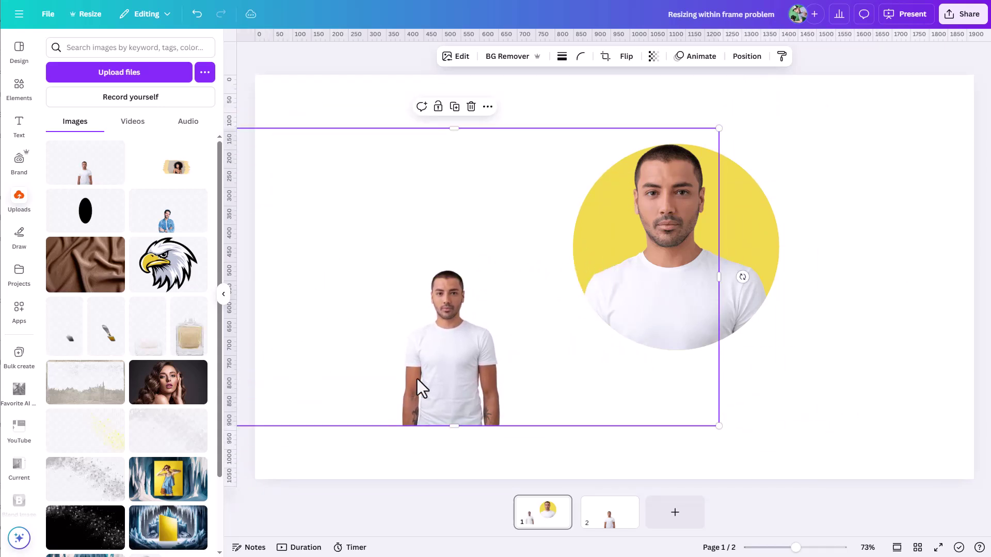
left_click_drag(421, 392, 661, 305)
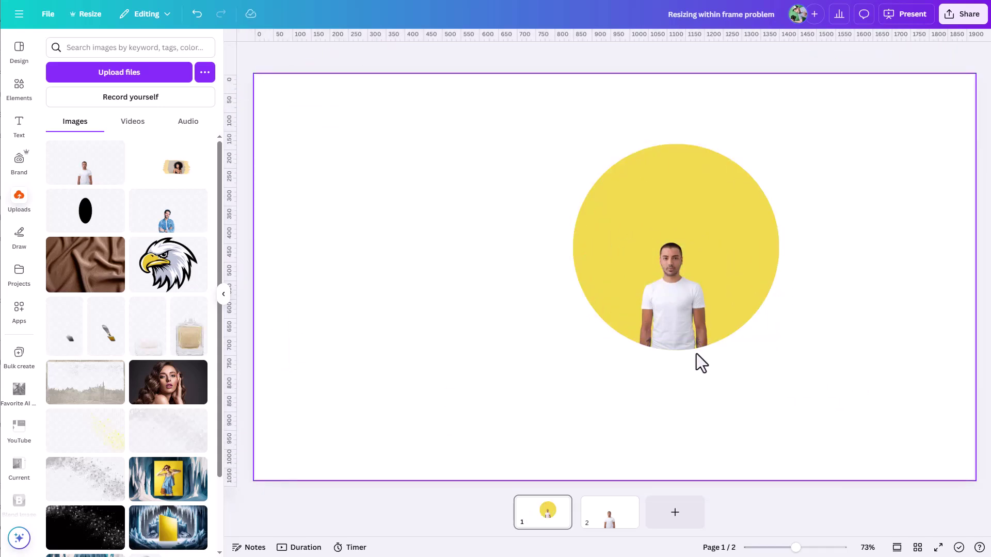
Enlarge the headshot inside the circle frame and recenter the man with his head and torso showing
double_click(679, 310)
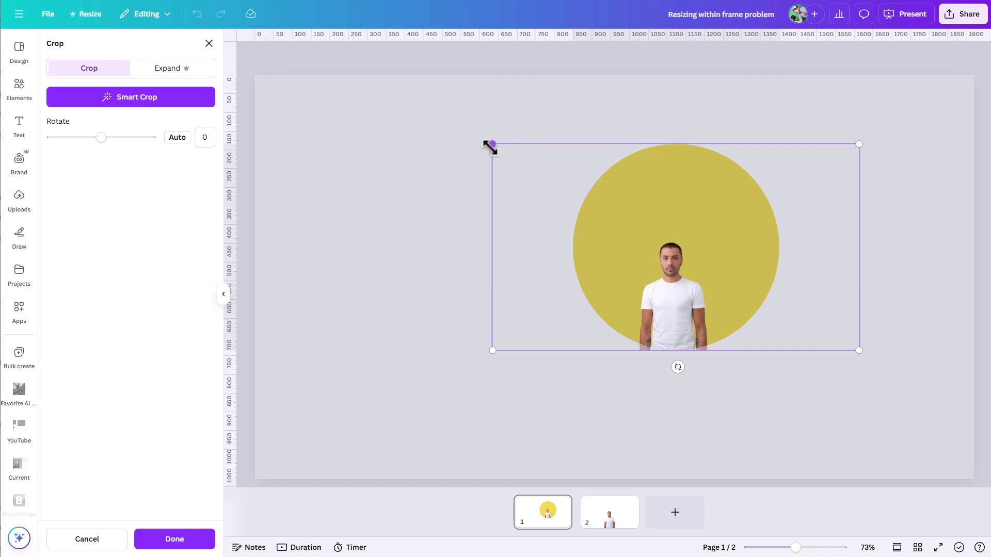
left_click_drag(491, 147, 252, 52)
left_click_drag(481, 265, 643, 292)
left_click(615, 403)
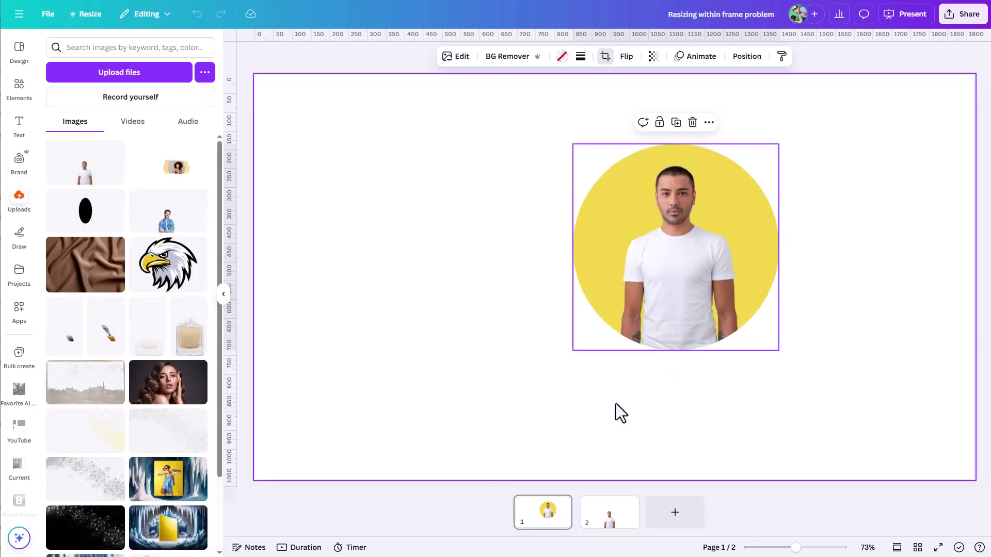
Enlarge the headshot further inside the circle frame and position it so only the head and shoulders show
left_click(768, 547)
double_click(637, 290)
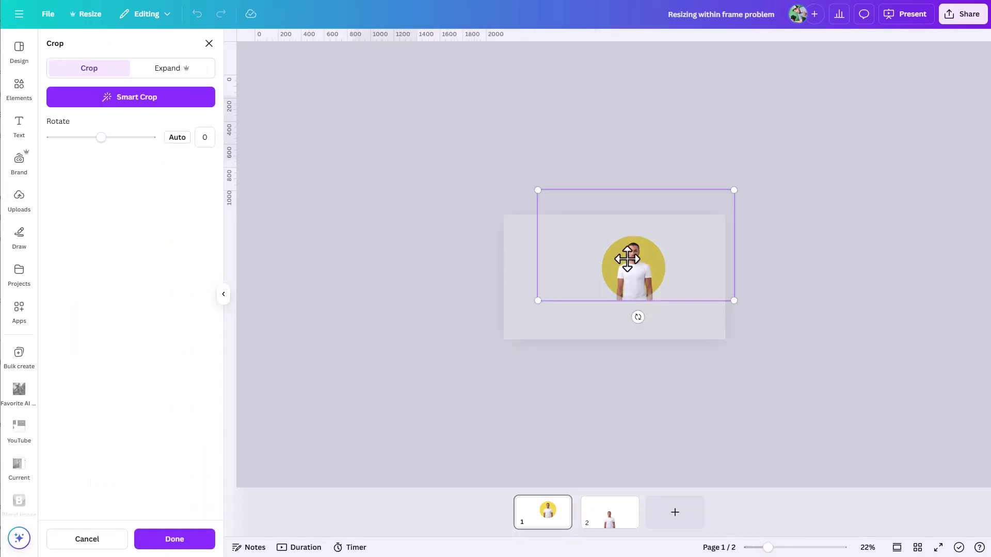
left_click_drag(538, 192, 236, 51)
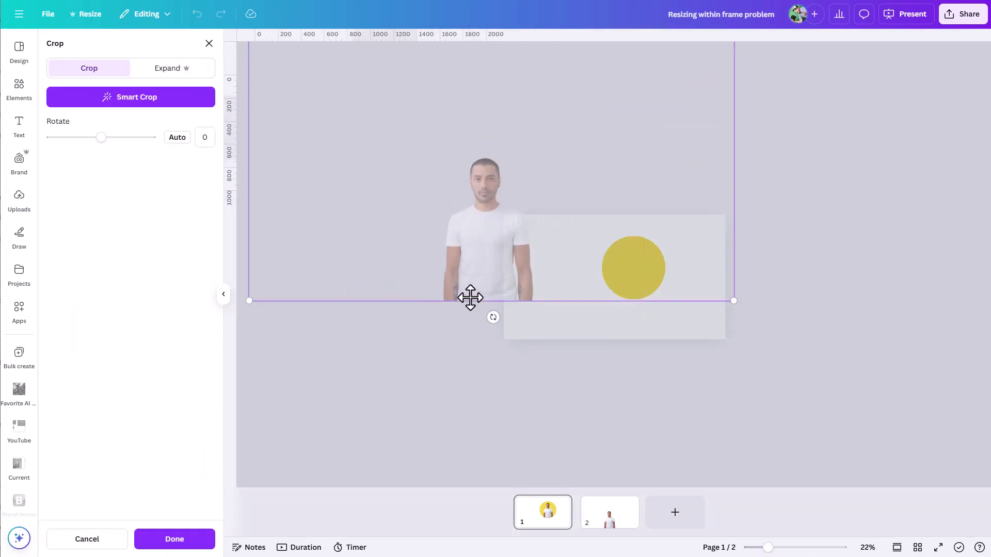
left_click_drag(472, 295, 598, 334)
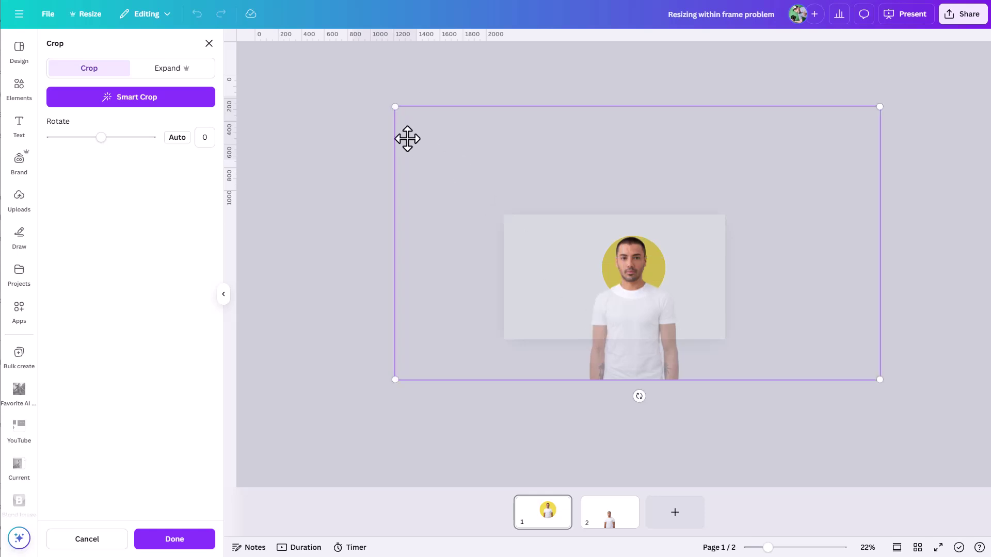
left_click_drag(389, 104, 467, 149)
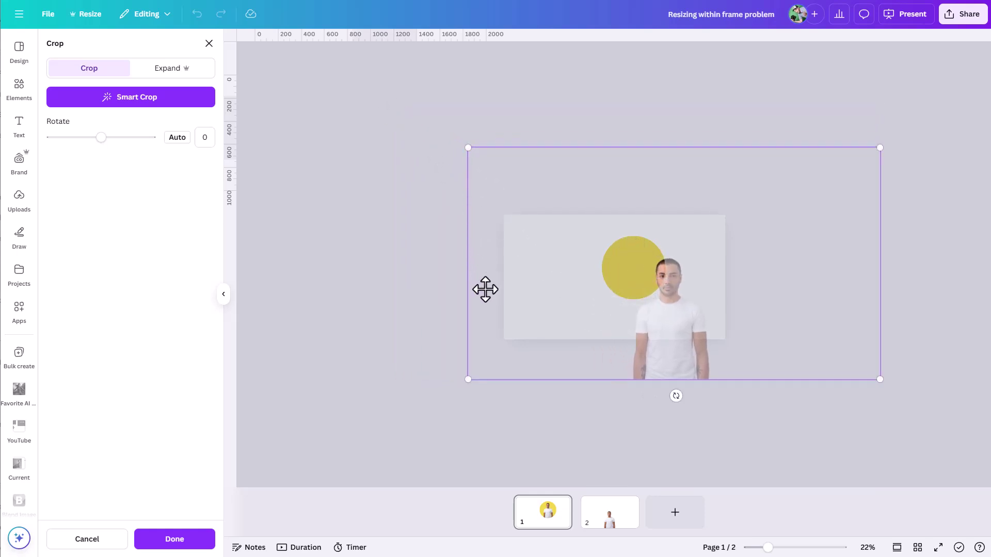
left_click_drag(485, 289, 443, 274)
left_click(353, 268)
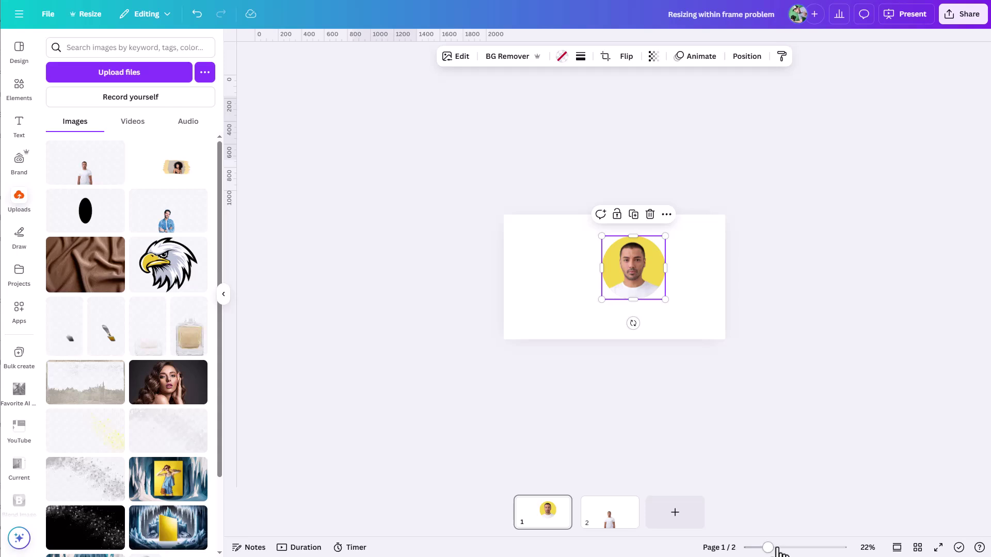
left_click_drag(778, 549, 792, 549)
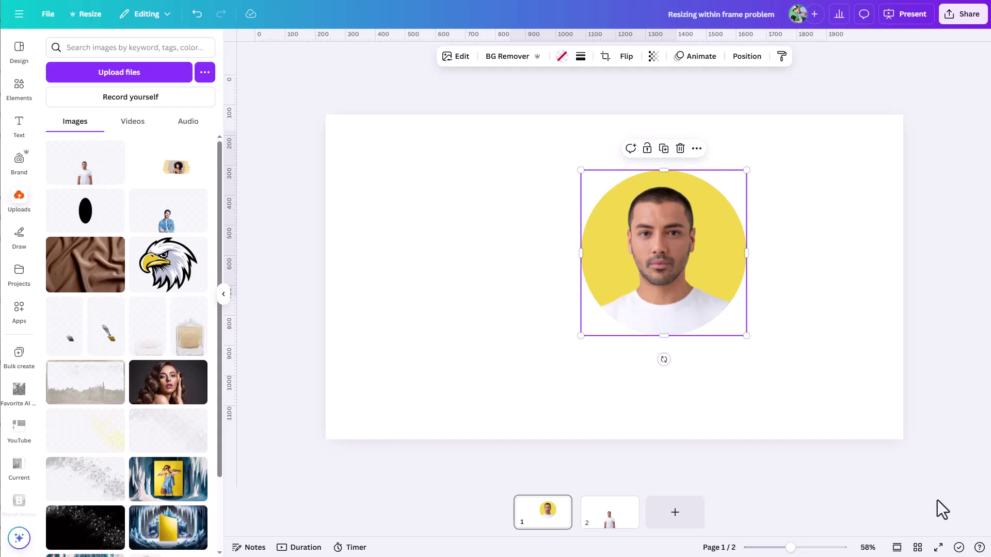
left_click(851, 444)
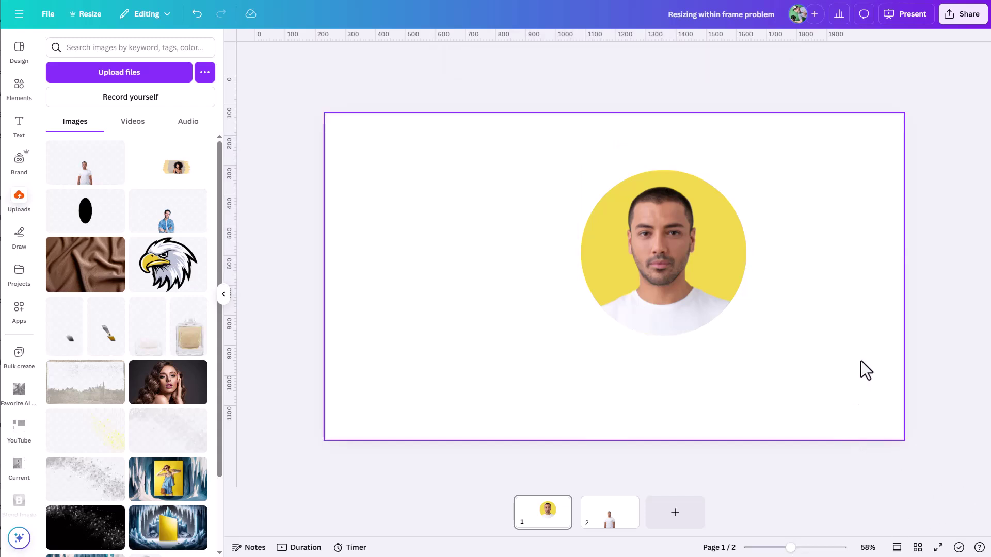
key("ctrl+alt+0")
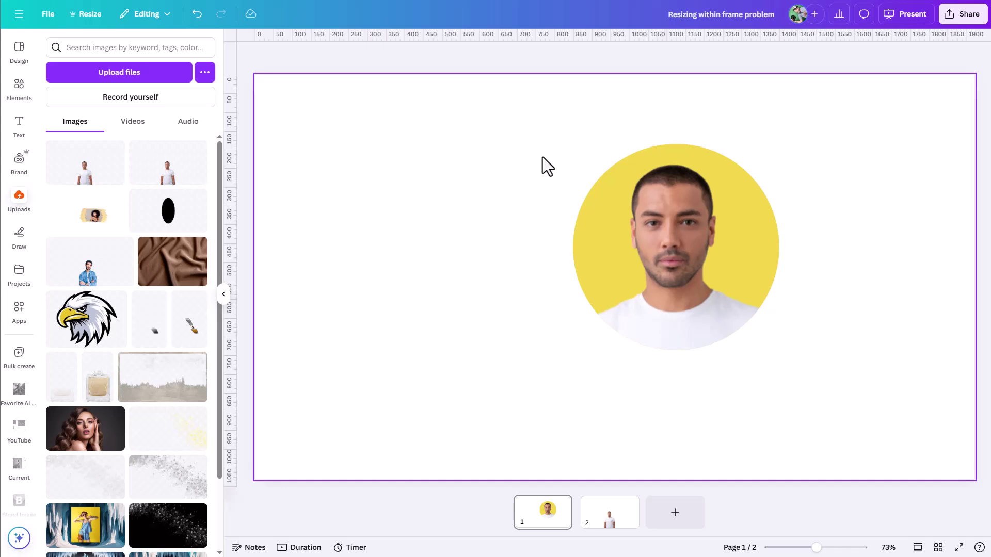
Duplicate the circle frame together with its yellow backing and place the copy to the left of the original
left_click_drag(540, 131, 803, 379)
left_click_drag(727, 313, 475, 289, "alt")
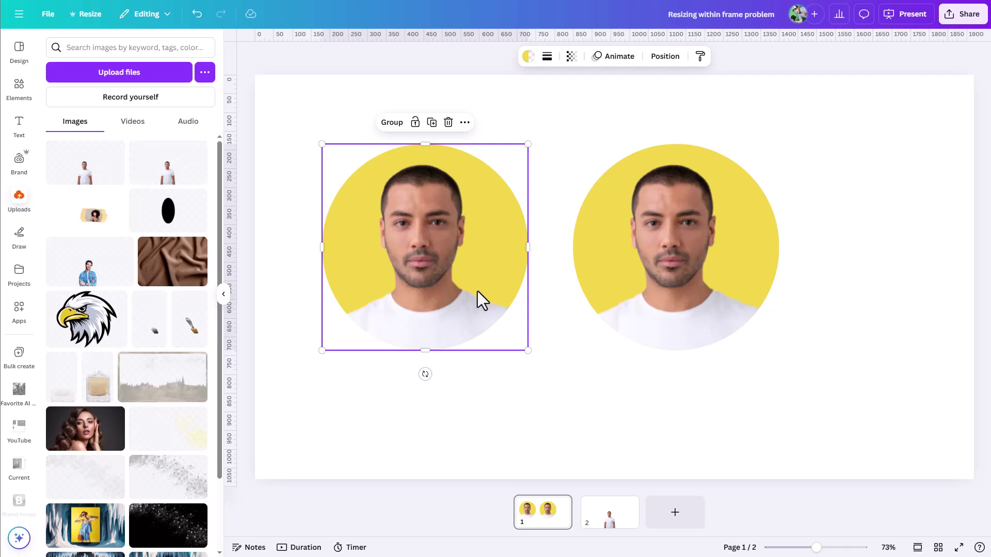
left_click(573, 413)
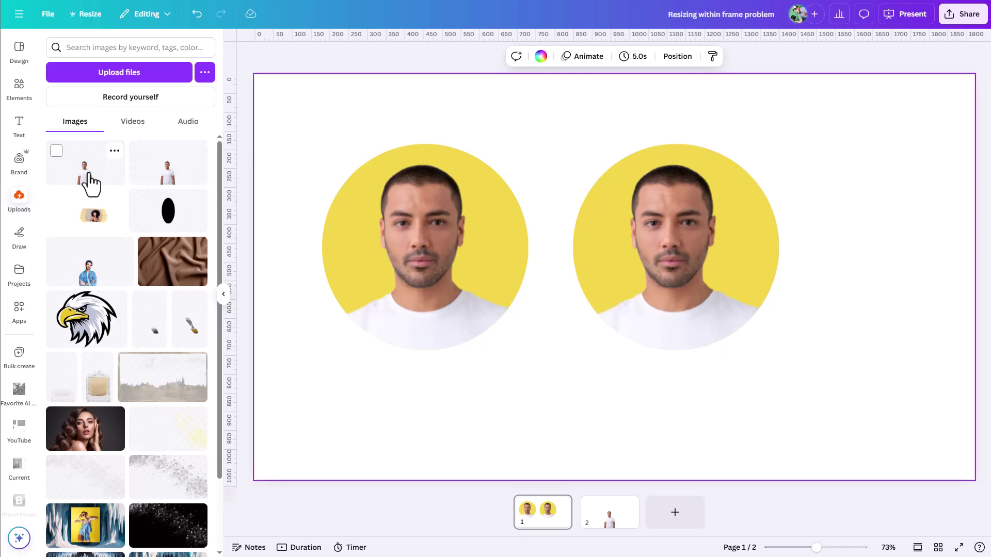
Replace the photo in the duplicated circle frame with the newest uploaded headshot, enlarged and centered so only the head and shoulders show
left_click_drag(88, 184, 399, 245)
double_click(420, 268)
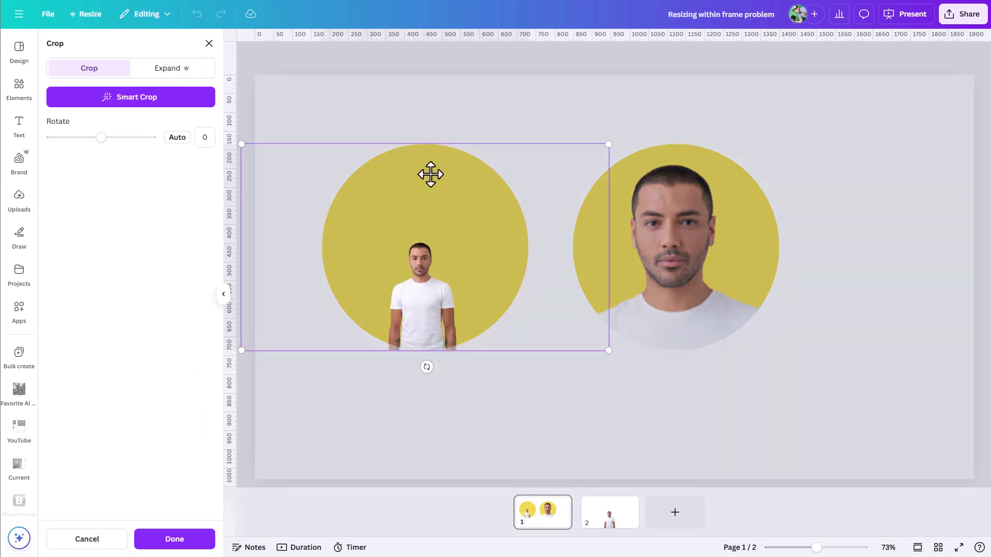
left_click_drag(609, 145, 671, 109)
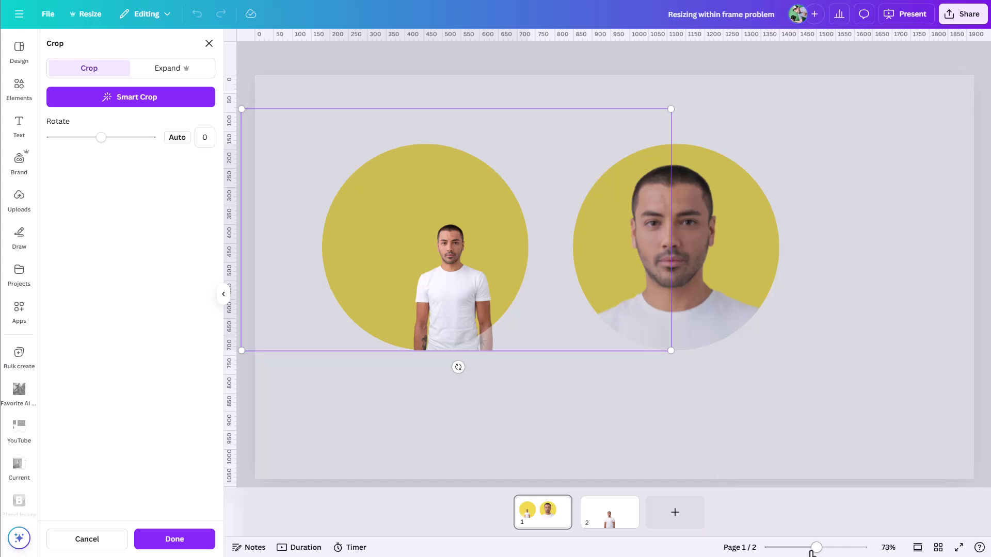
left_click_drag(813, 553, 792, 551)
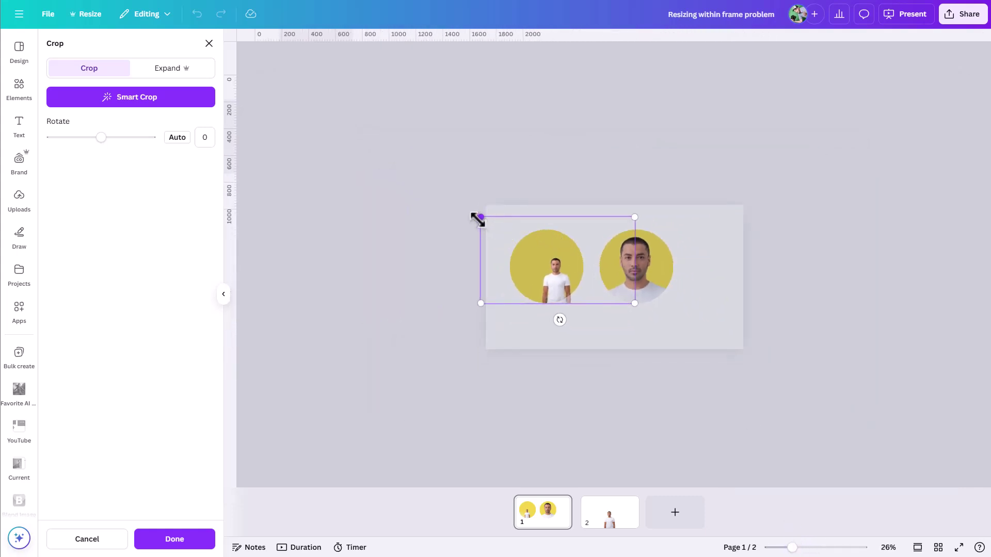
left_click_drag(478, 219, 265, 95)
left_click_drag(362, 170, 517, 301)
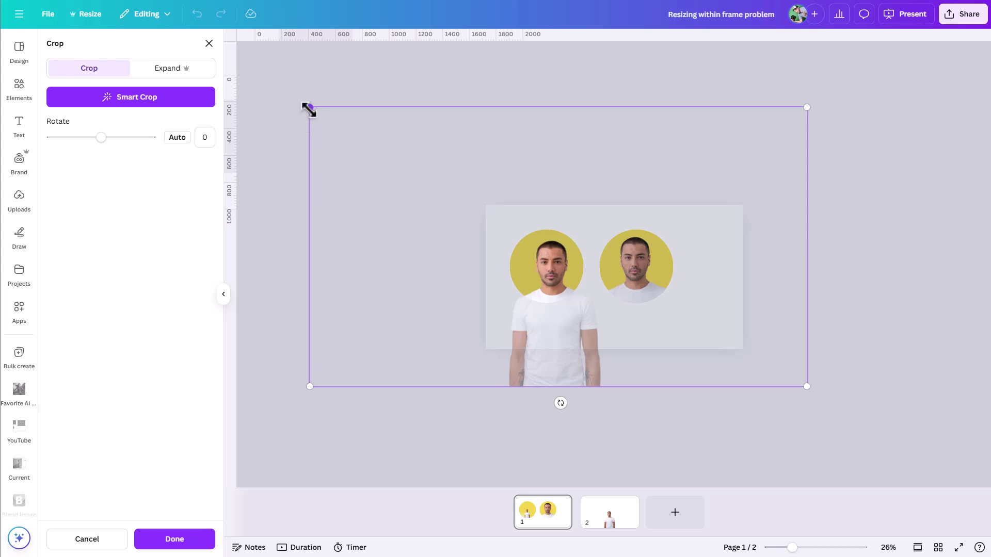
left_click_drag(309, 110, 300, 102)
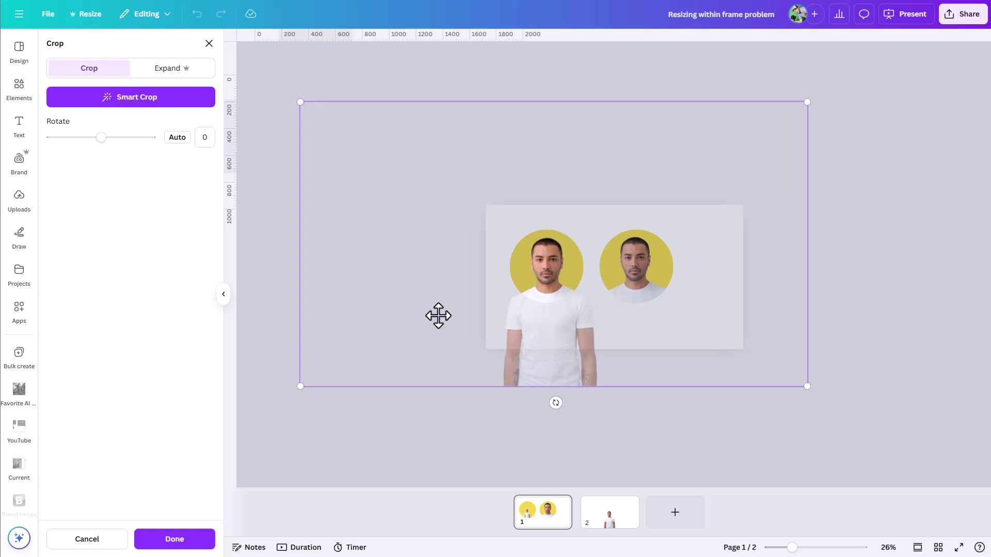
left_click(850, 476)
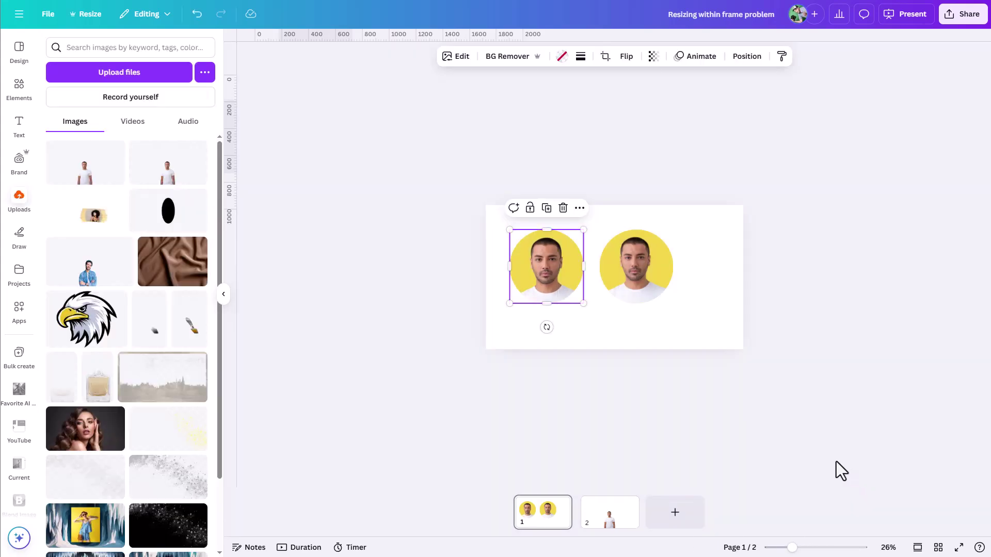
Compare the image quality of the two circle-framed headshots up close and at full-page view
left_click(821, 548)
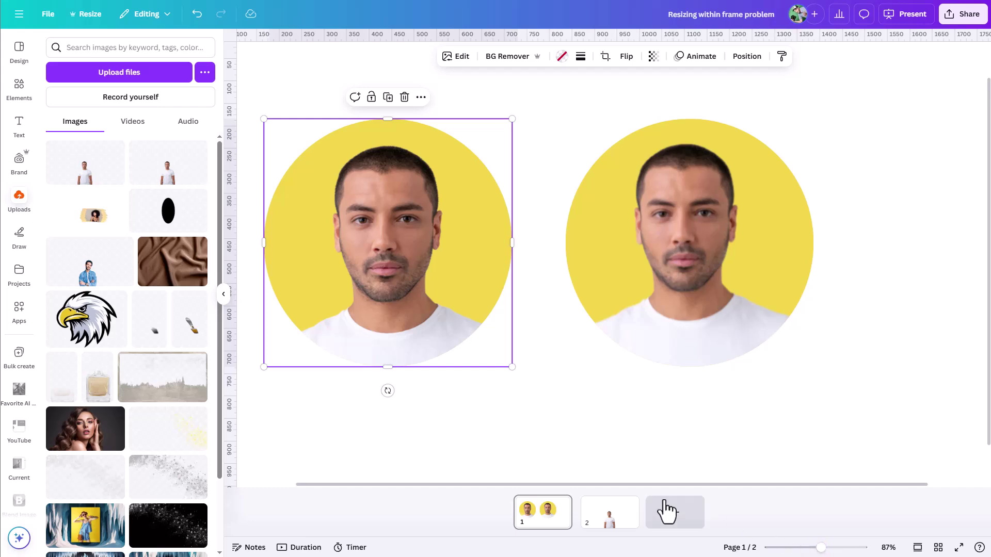
left_click(609, 428)
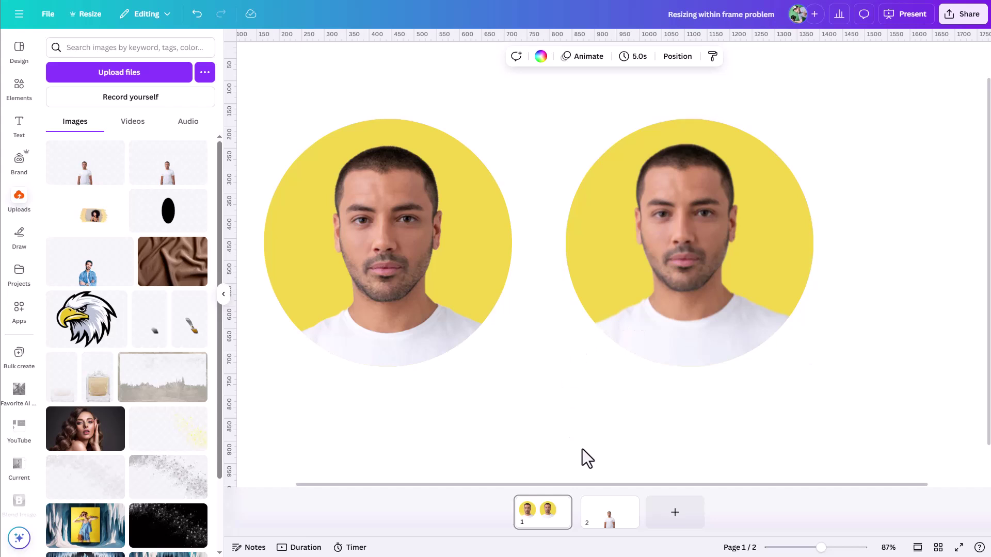
left_click(889, 548)
left_click(857, 496)
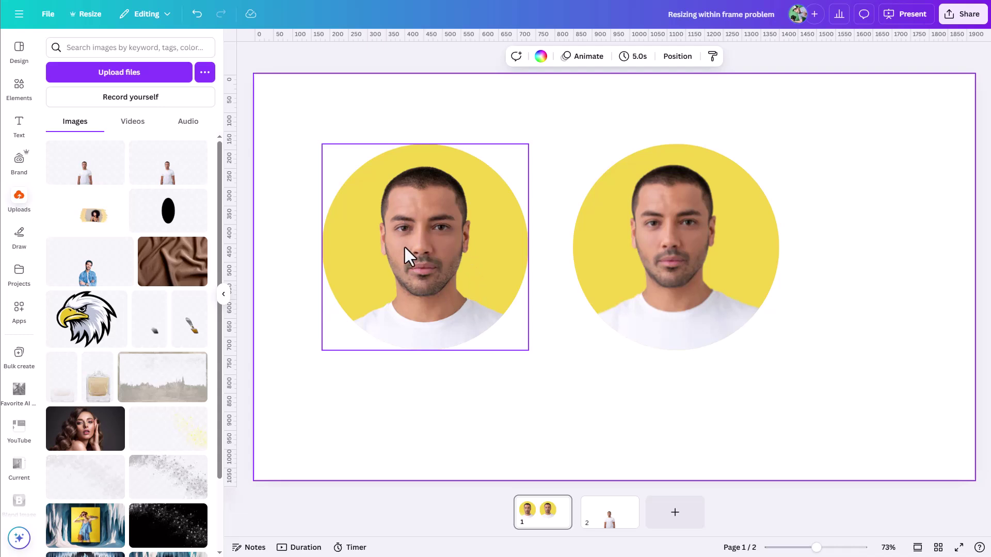
left_click(642, 271)
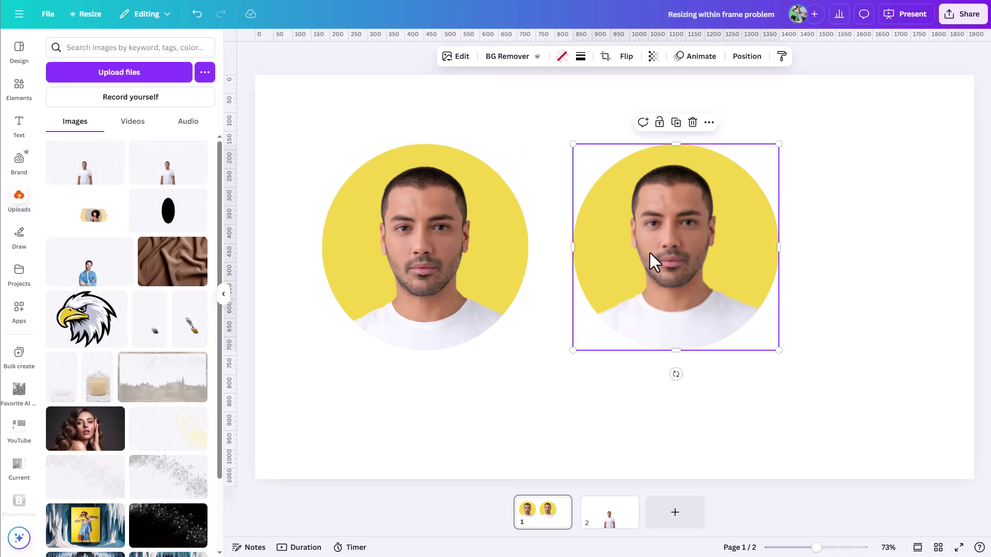
left_click(572, 394)
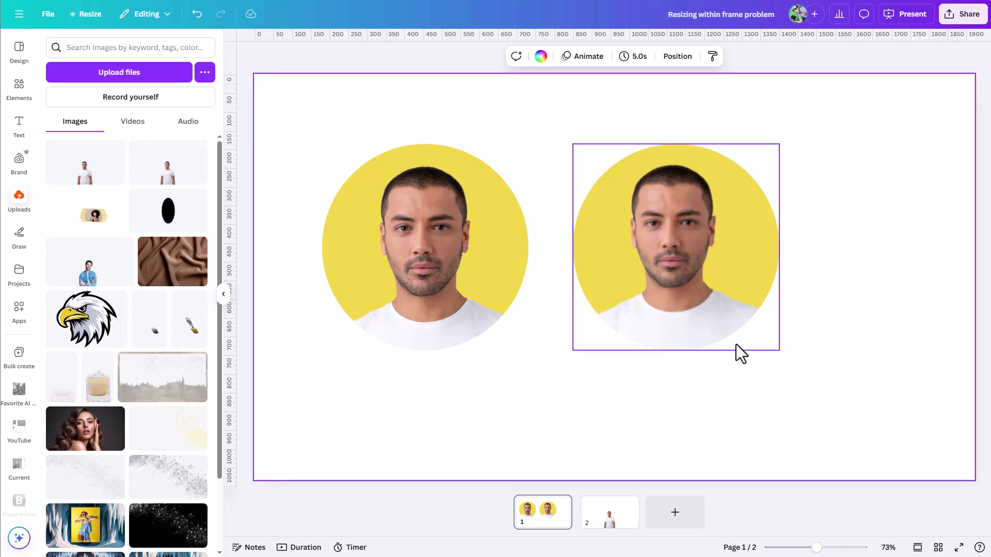
Open the design's download settings, choose PNG as the file type and set the size multiplier to 2.625
left_click(956, 12)
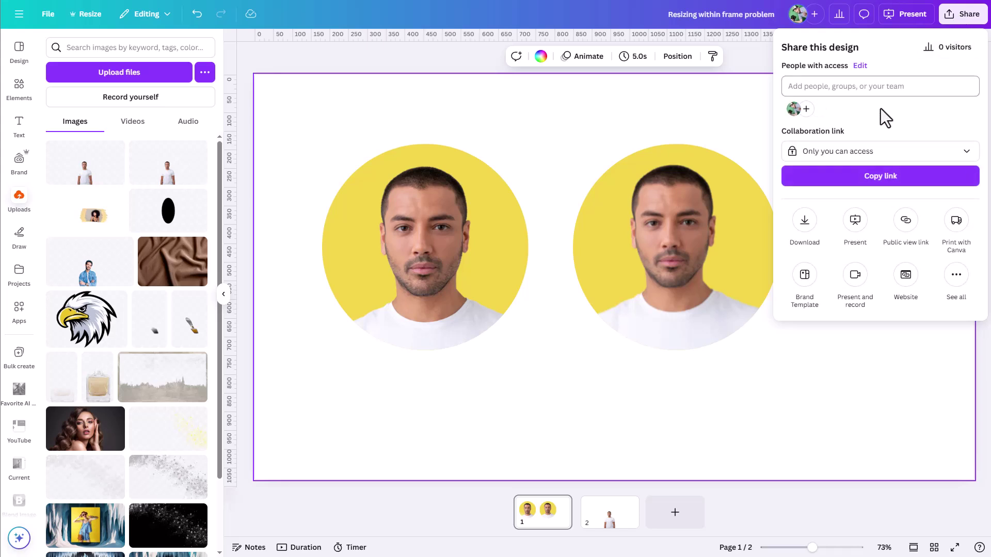
left_click(808, 223)
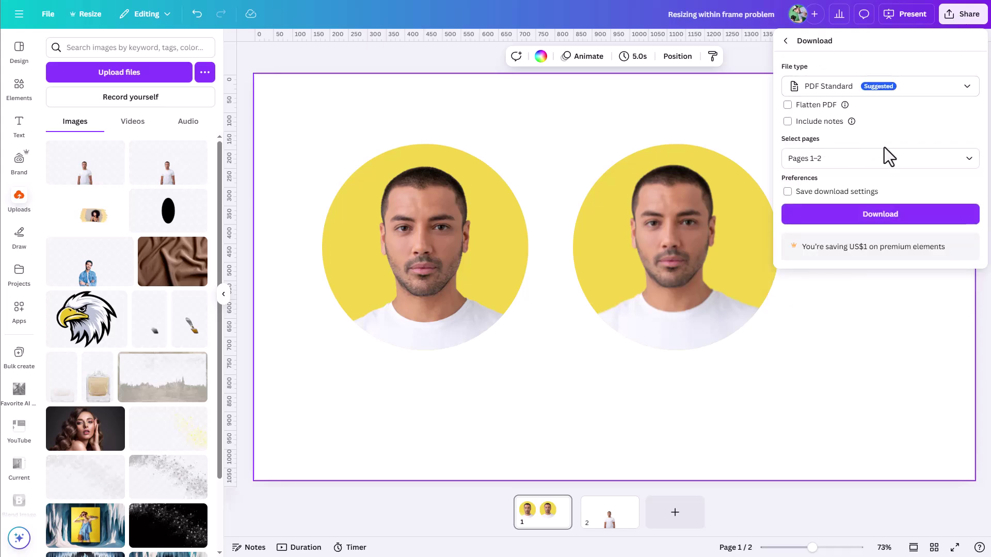
left_click(890, 91)
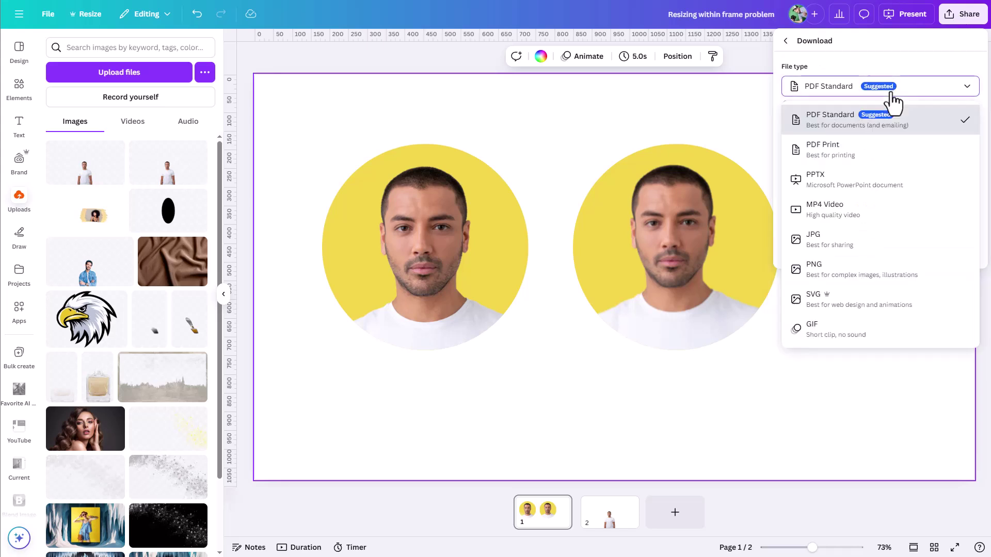
left_click(839, 270)
left_click_drag(861, 123, 904, 128)
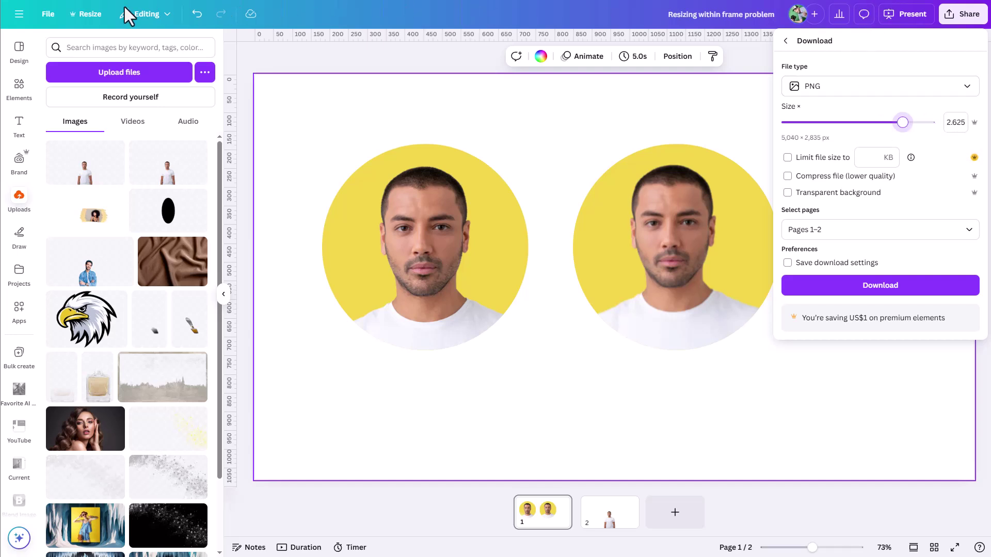
Go to the home page and open the custom size options for creating a new design
left_click(19, 13)
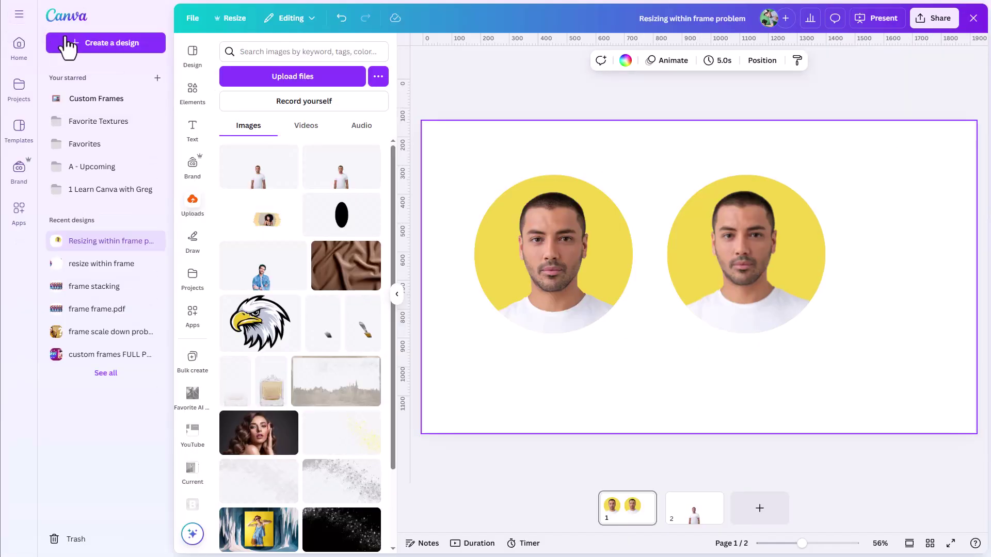
left_click(19, 46)
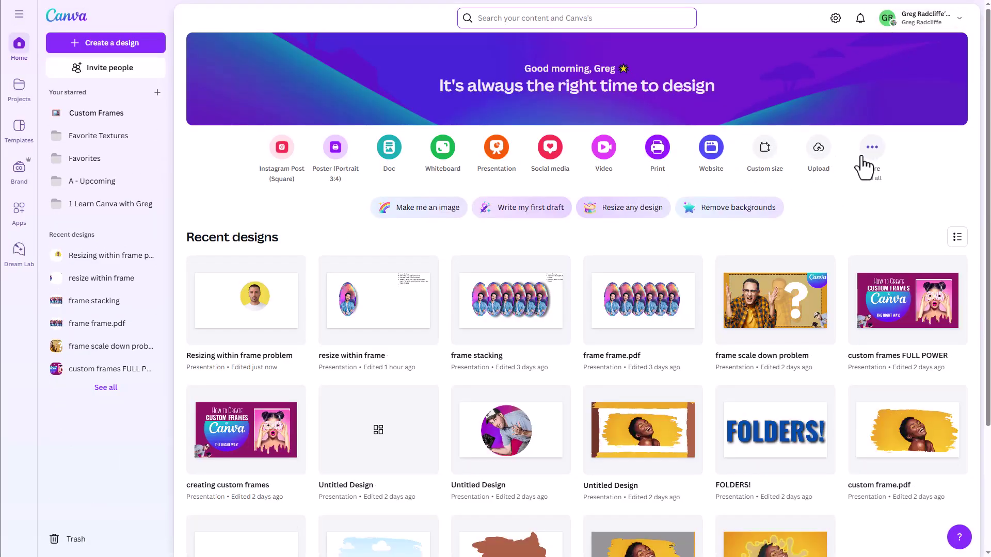
left_click(765, 149)
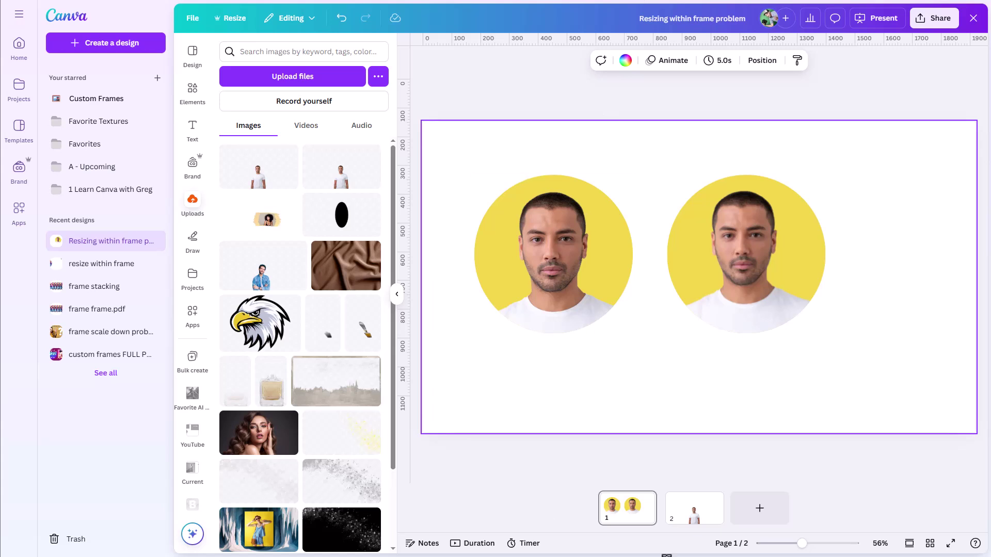
Select the man's photo on page 2 and close the custom size dialog to return to the "Resizing within frame problem" design
left_click(694, 521)
left_click(688, 381)
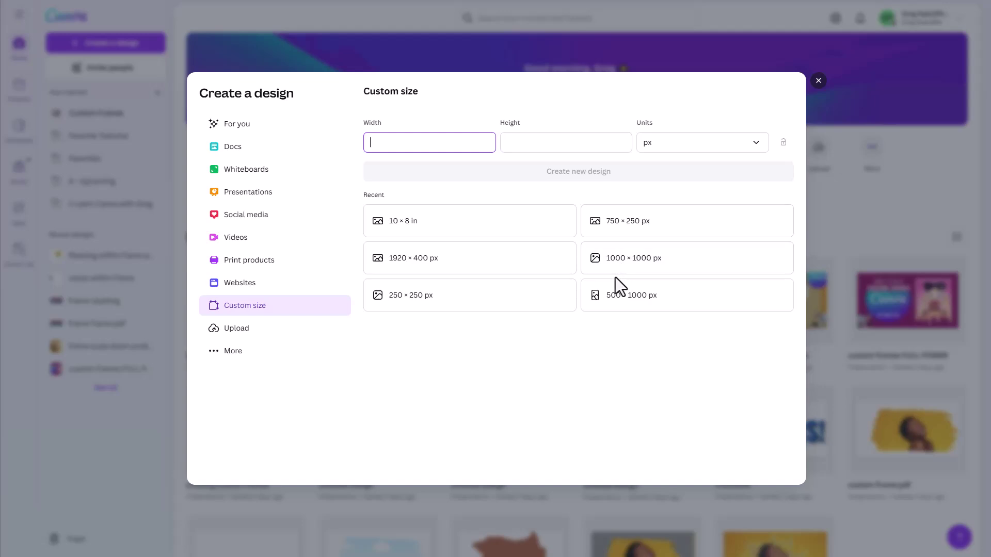
left_click(816, 90)
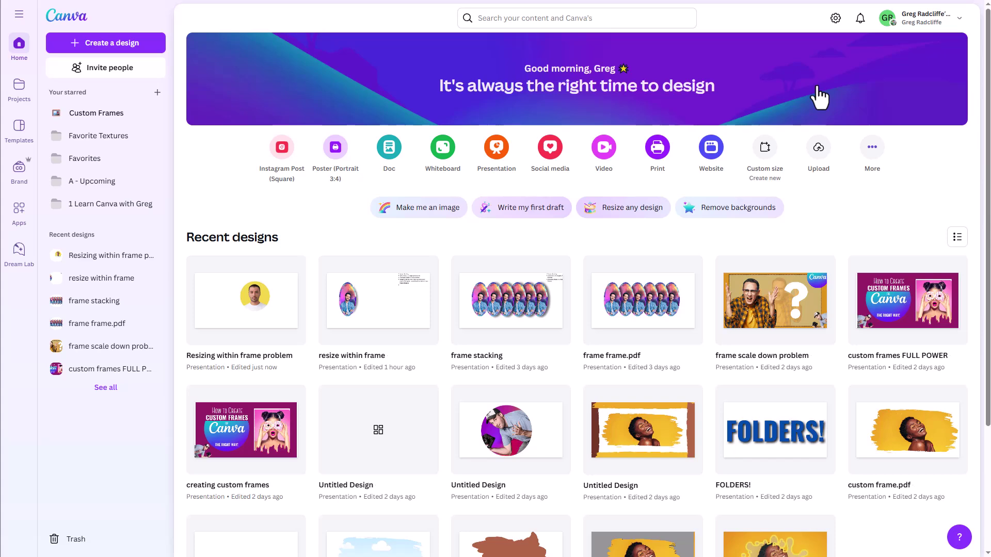
left_click(246, 299)
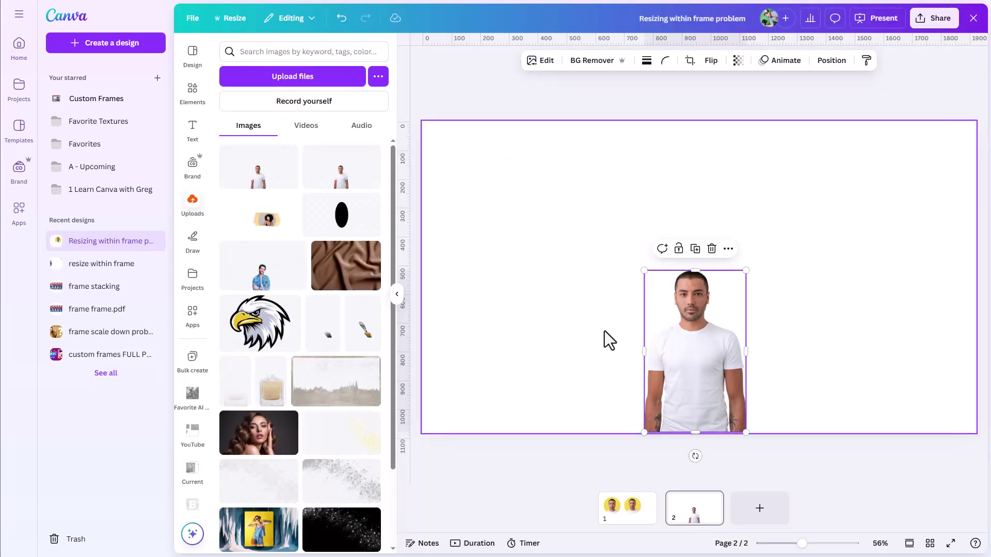
Apply a custom Duotone effect with black (#000000) highlights to the right-hand framed photo on page 1, turning it into a silhouette
left_click(619, 503)
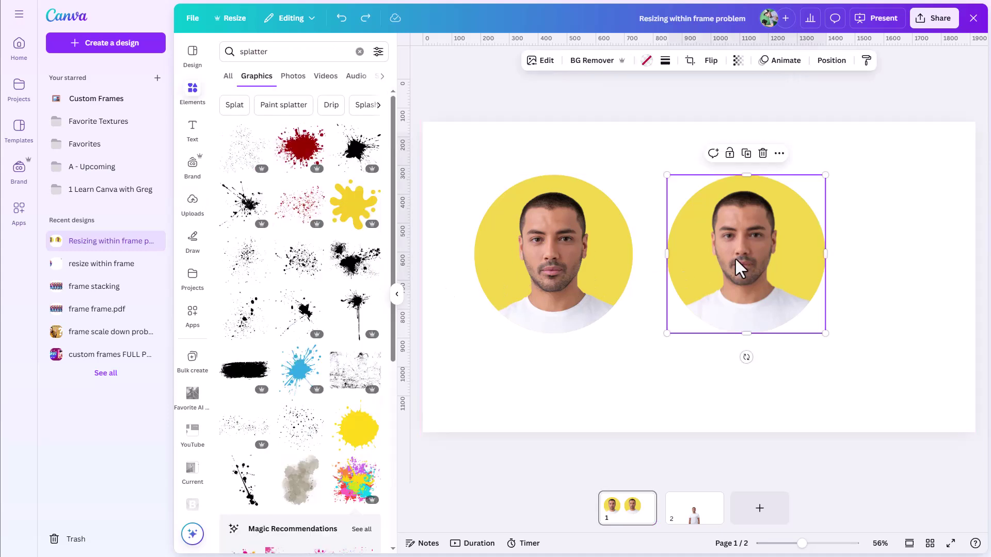
left_click(540, 61)
left_click(299, 377)
left_click(245, 162)
left_click(377, 229)
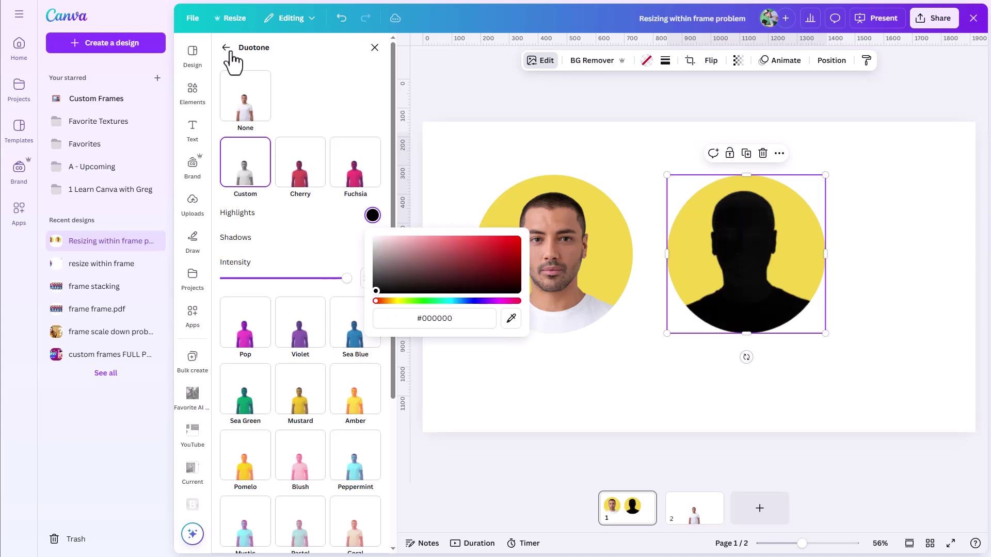
Apply the Blur effect to the black silhouette to soften its edges
left_click(226, 48)
left_click(342, 376)
left_click_drag(225, 126, 290, 127)
left_click(223, 47)
Position the blurred silhouette behind the man in the left circle as a shadow, and make it more transparent
left_click_drag(722, 262, 593, 250)
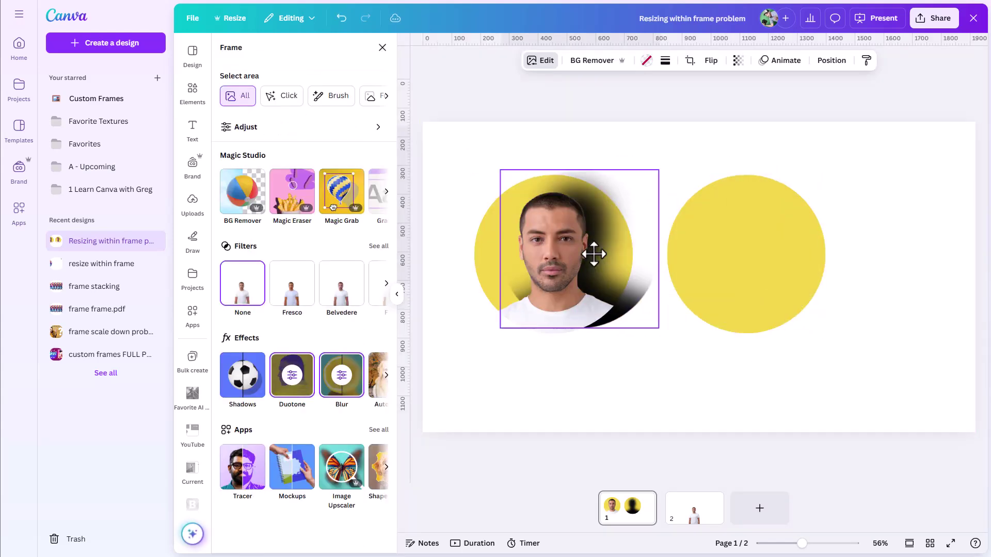
left_click(690, 60)
left_click(351, 532)
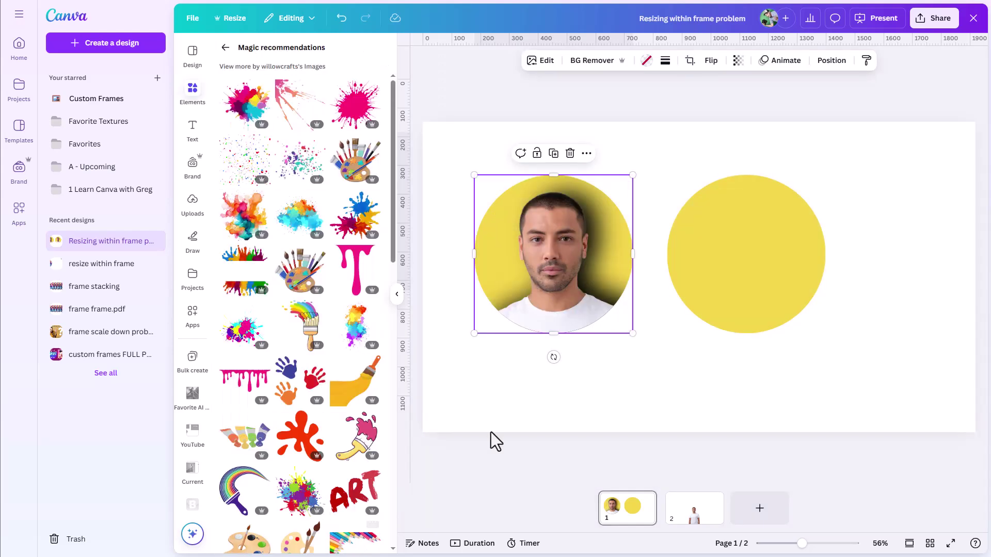
left_click(738, 60)
left_click_drag(766, 103, 727, 103)
Remove the spare yellow circle on the right and add a multicolored geometric circle over the left yellow circle
left_click(753, 234)
left_click(226, 48)
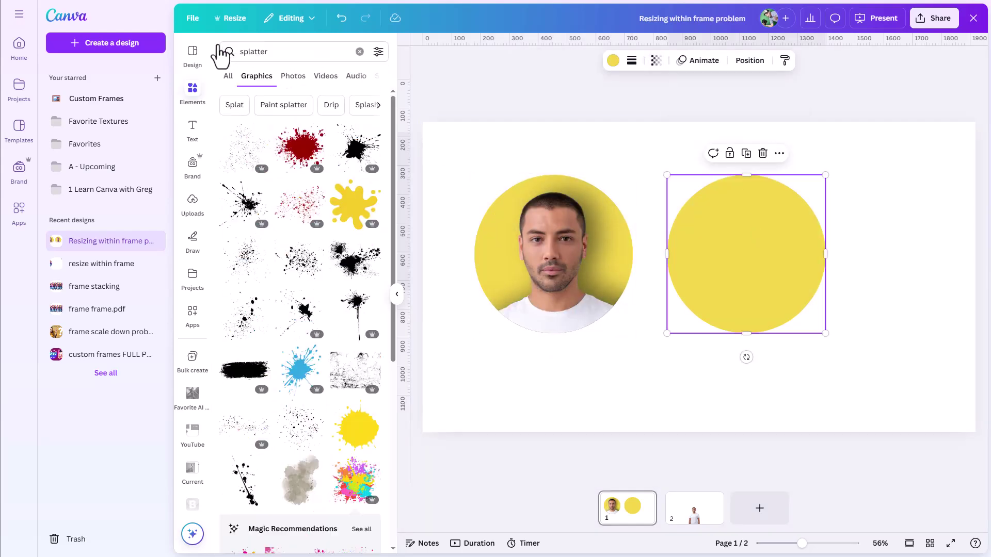
left_click(361, 52)
left_click_drag(316, 135, 589, 270)
Layer the multicolored circle between the shadow and the yellow circle, sized slightly smaller so a yellow rim surrounds it
left_click(832, 61)
left_click_drag(320, 241, 320, 203)
left_click_drag(631, 172, 626, 179)
left_click(774, 205)
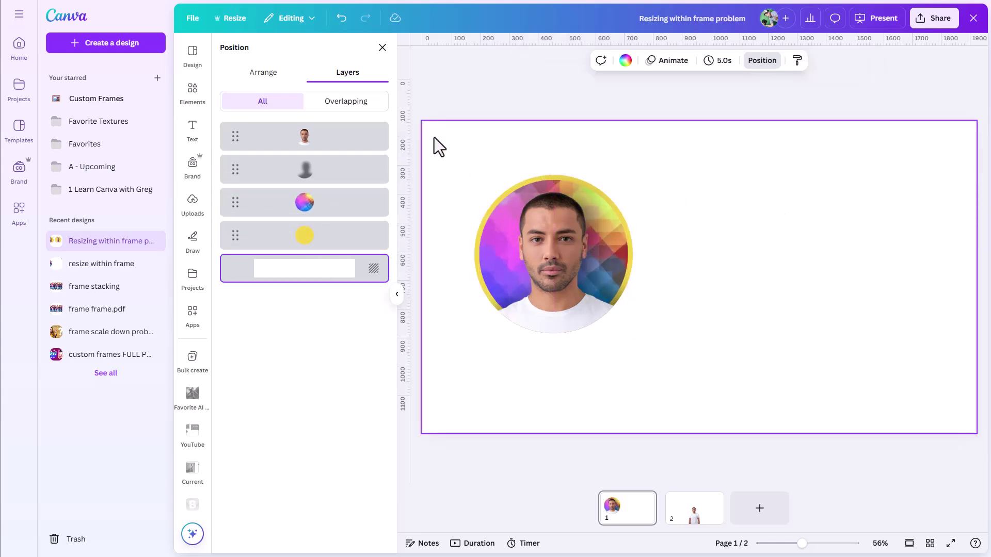
Duplicate the yellow circle, align the copy over the original and recolor it brown from the photo colors
right_click(326, 237)
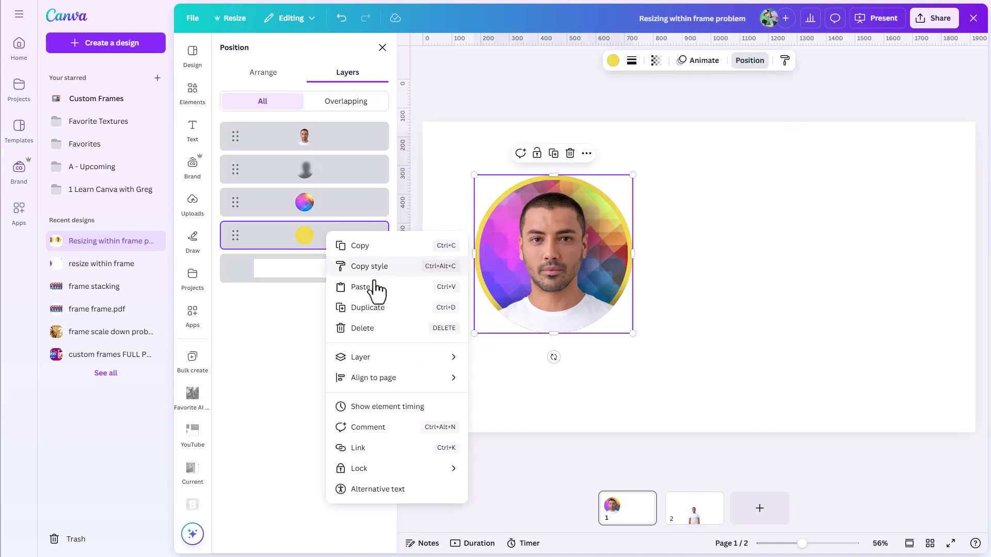
left_click(372, 285)
left_click_drag(568, 269, 564, 264)
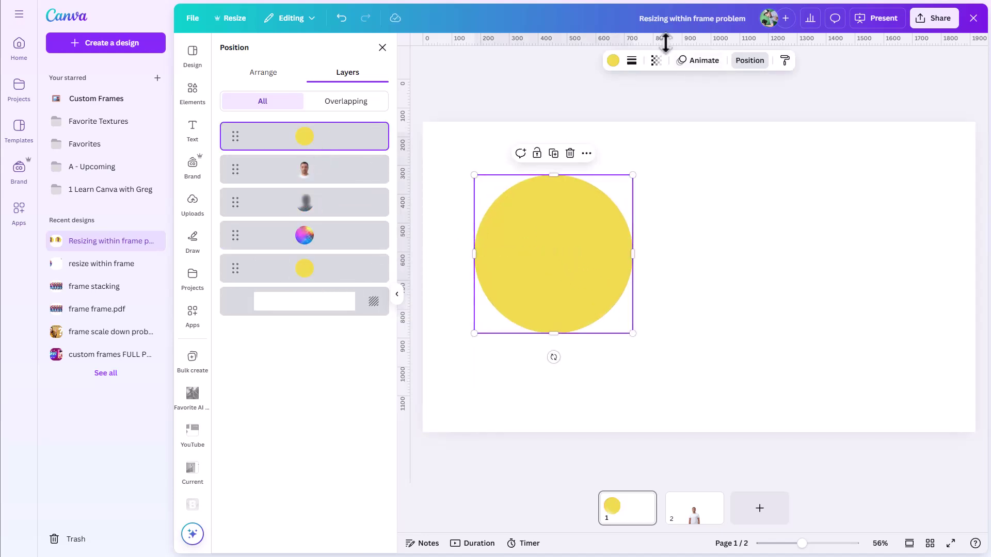
left_click(614, 61)
left_click(315, 331)
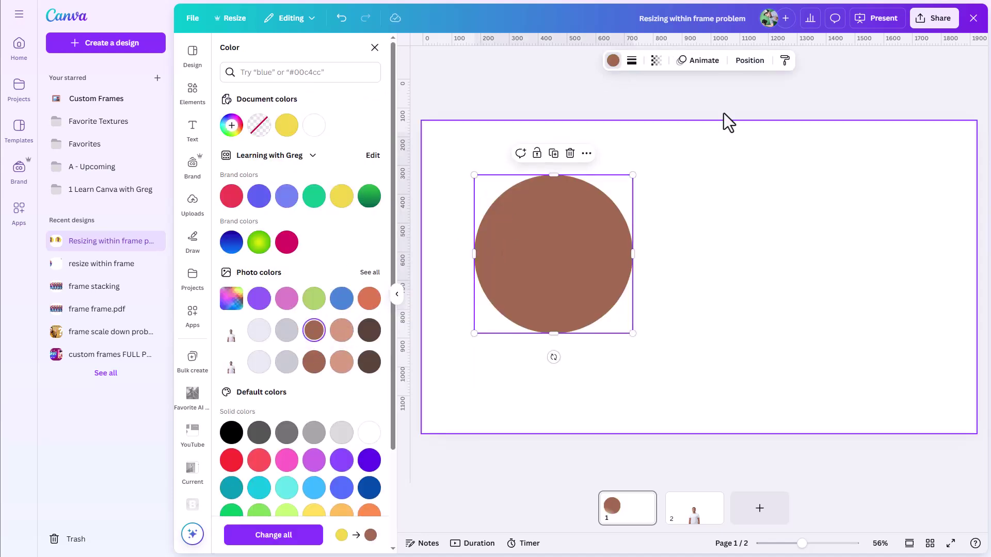
Move the brown circle behind all other elements and enlarge it slightly to form a thin outer ring
left_click(750, 61)
left_click_drag(325, 139, 316, 271)
mouse_move(471, 176)
left_mouse_down()
mouse_move(460, 165)
mouse_move(466, 182)
left_mouse_up()
left_click(466, 181)
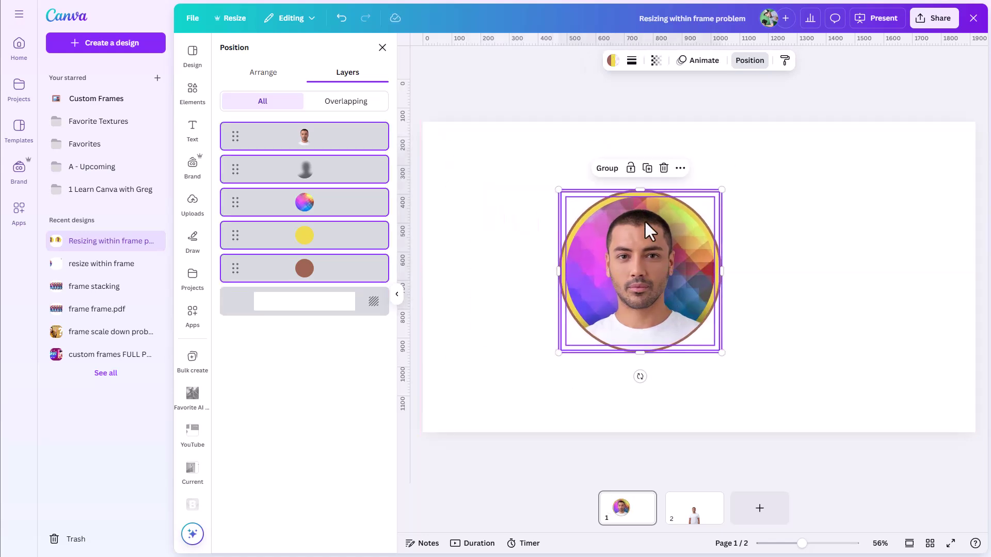
Group the man, shadow and three circle layers, and enlarge the group near the middle of the page
key("ctrl+g")
left_click(823, 265)
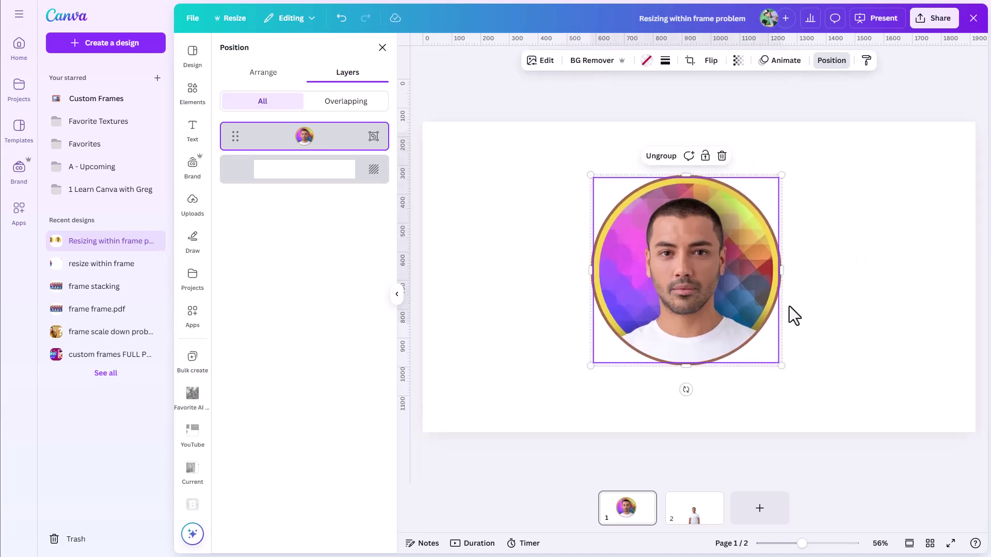
left_click(794, 315)
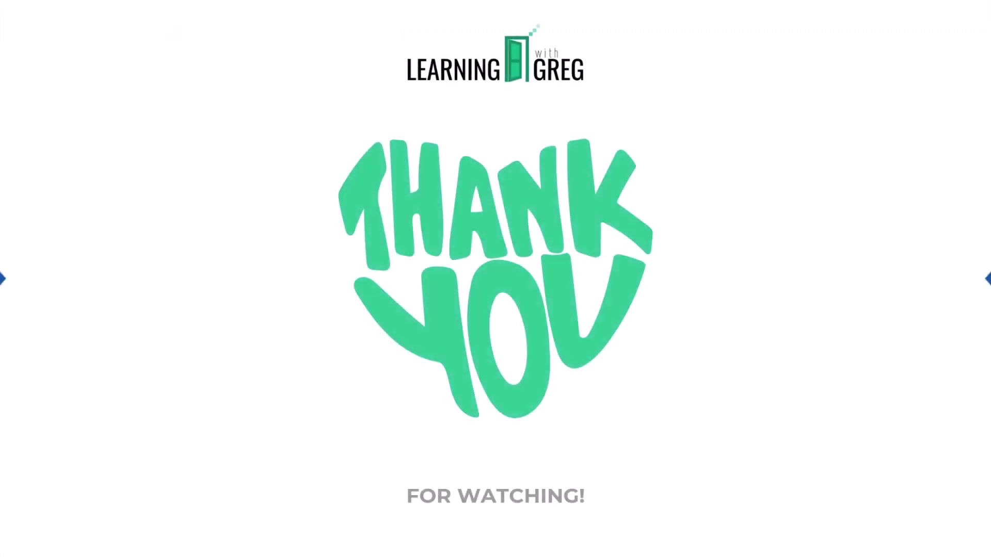